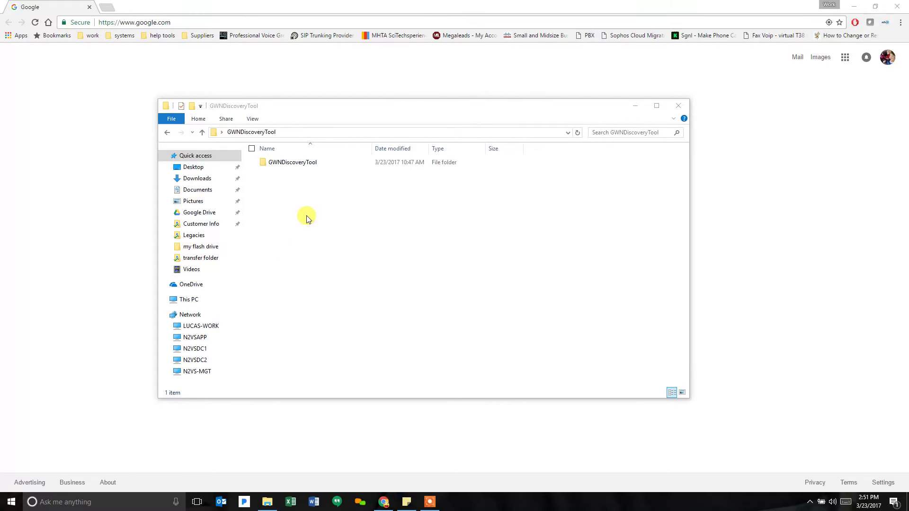
Step: Open the inner GWNDiscoveryTool folder and launch GWNDiscoveryTool.exe from it
click(304, 166)
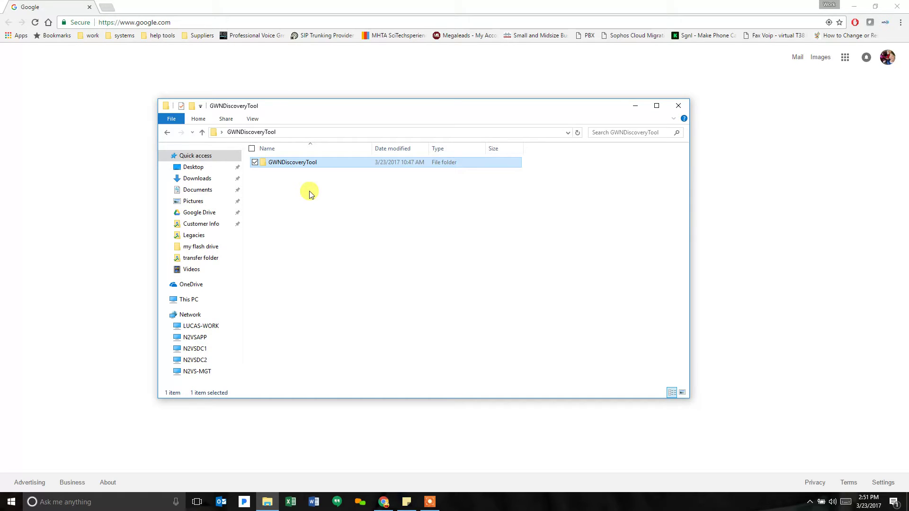
double_click(305, 163)
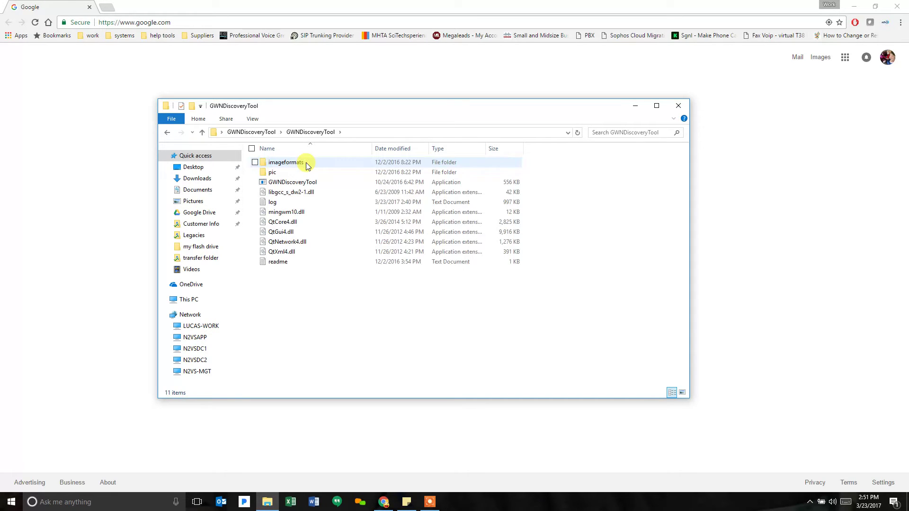
double_click(279, 184)
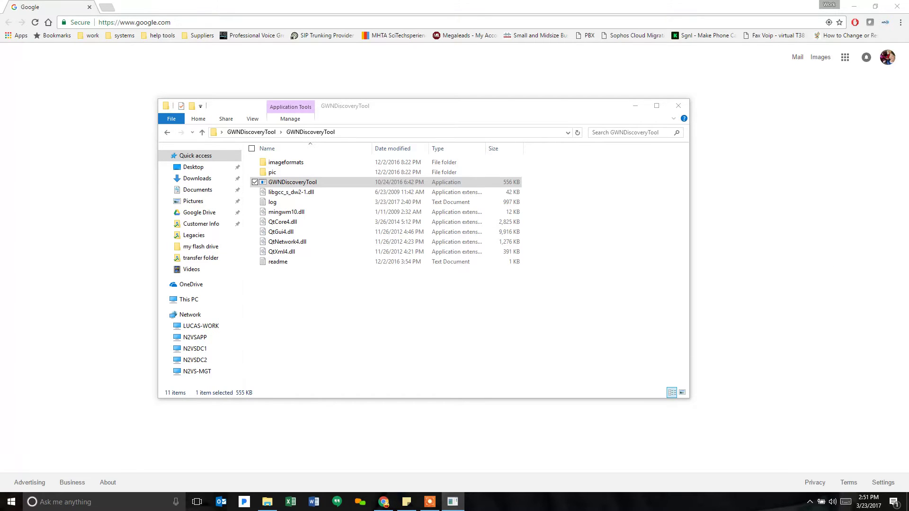
Step: Scan on the chosen network adapter to discover the four GWN7610 access points
drag(852, 108, 303, 127)
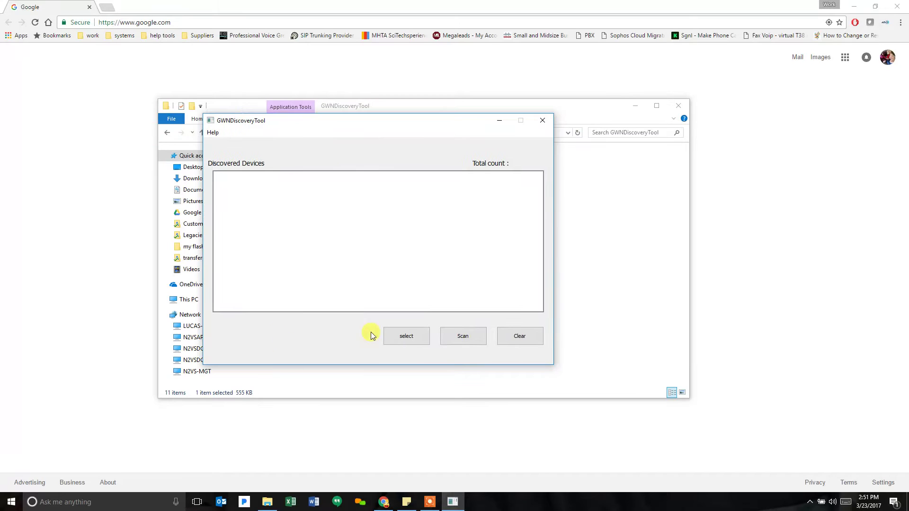
click(393, 337)
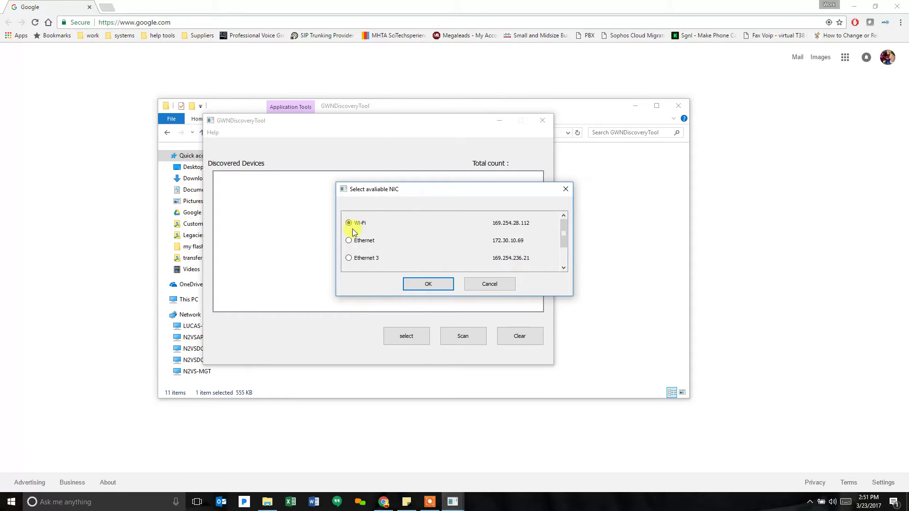
click(427, 285)
click(459, 336)
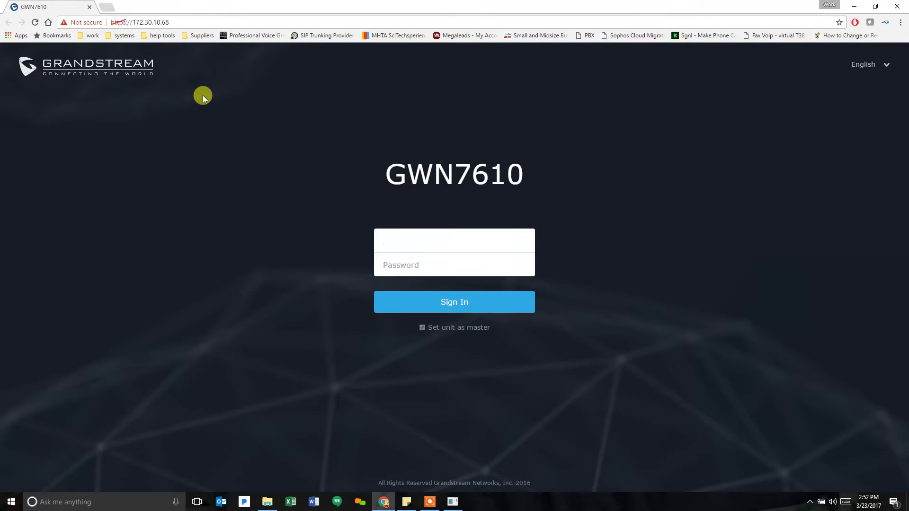
Step: Sign in to the GWN7610 web interface as admin
text(dmin)
key(Tab)
key(Return)
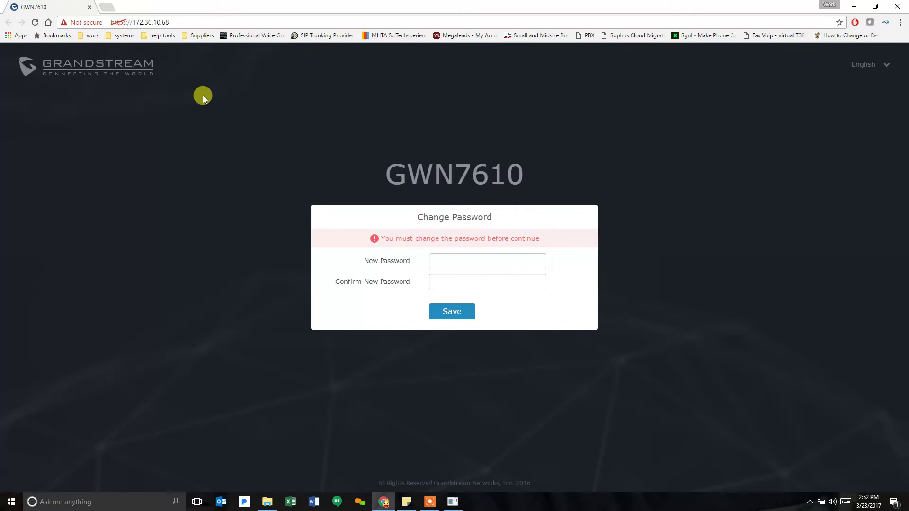
Step: Enter the new admin password in both Change Password fields and save it
click(462, 262)
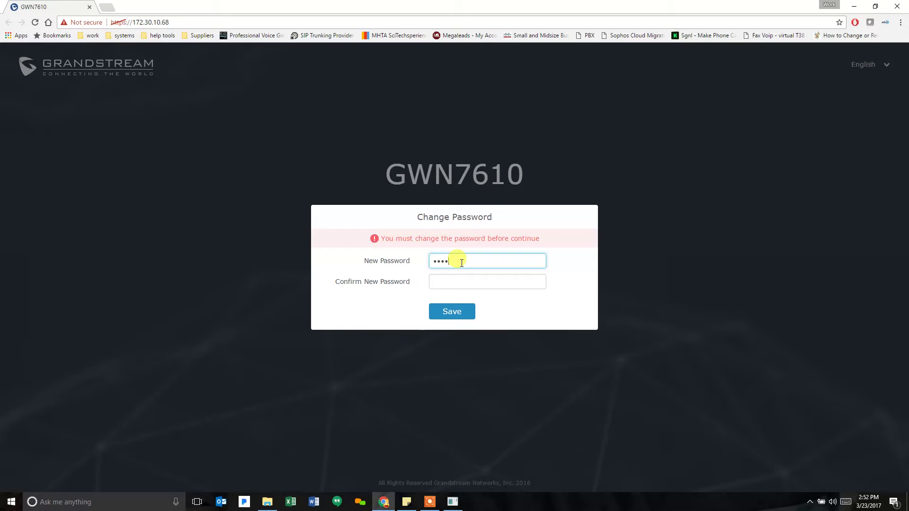
text(1)
key(Tab)
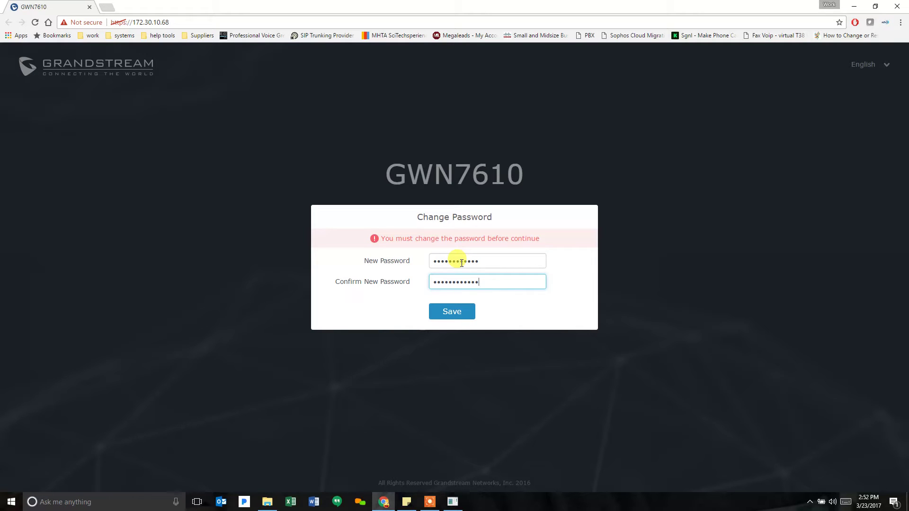
click(455, 311)
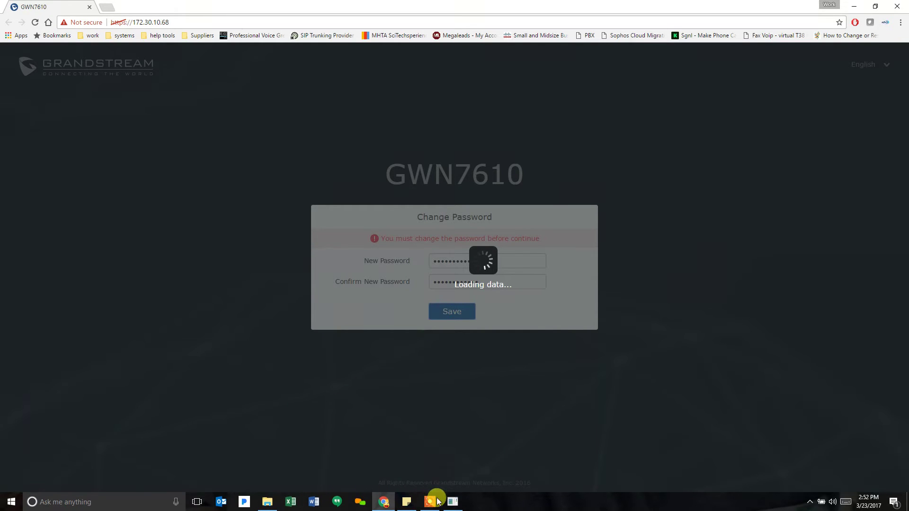
Step: Stop the Discovery Tool scan, clear its device list, and close the tool
click(453, 501)
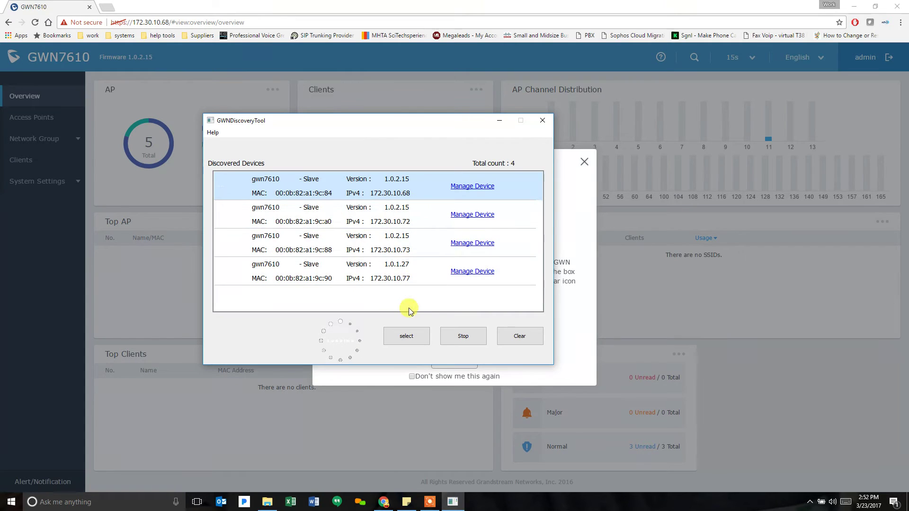
click(468, 335)
click(516, 337)
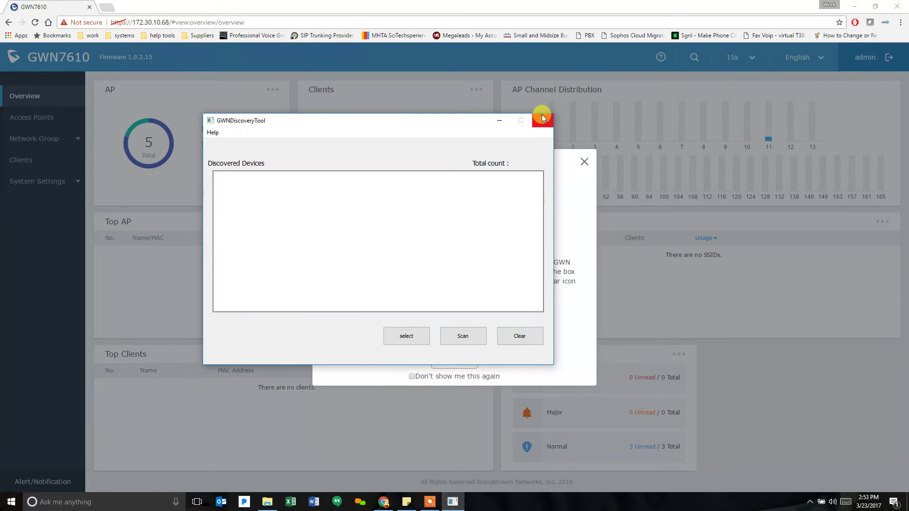
click(542, 121)
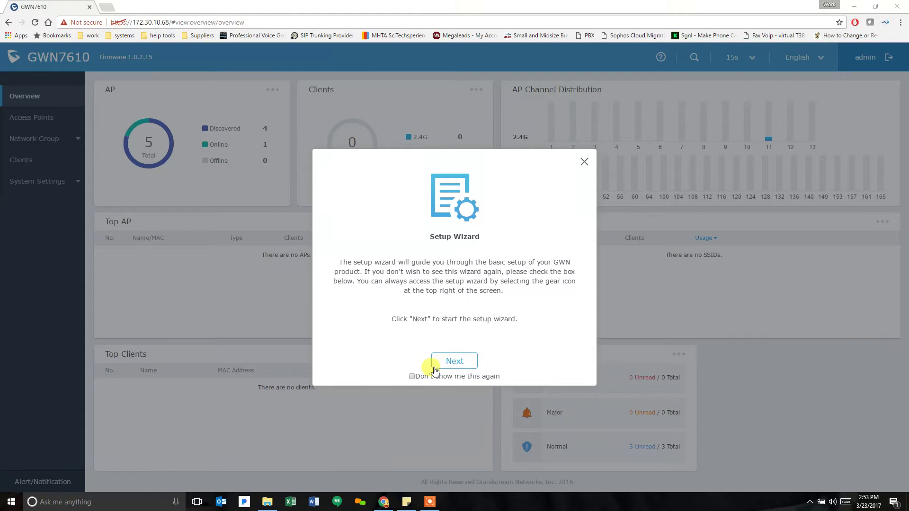
Step: Start the setup wizard without future prompts and pair APs 172.30.10.78, .72, .73 and .77
click(412, 376)
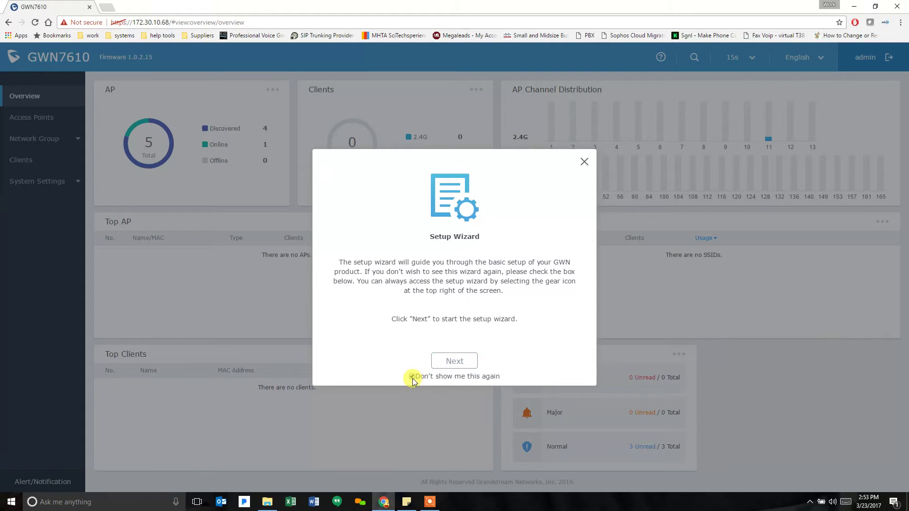
click(455, 362)
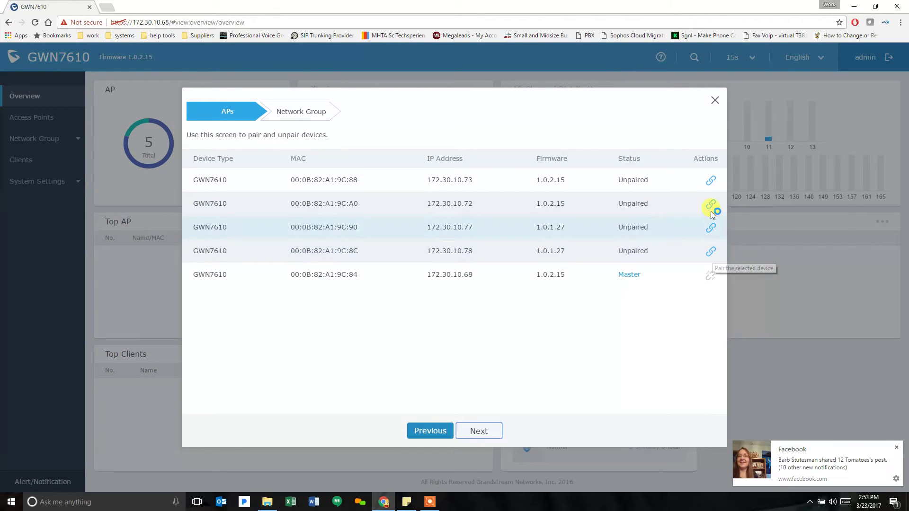
click(710, 251)
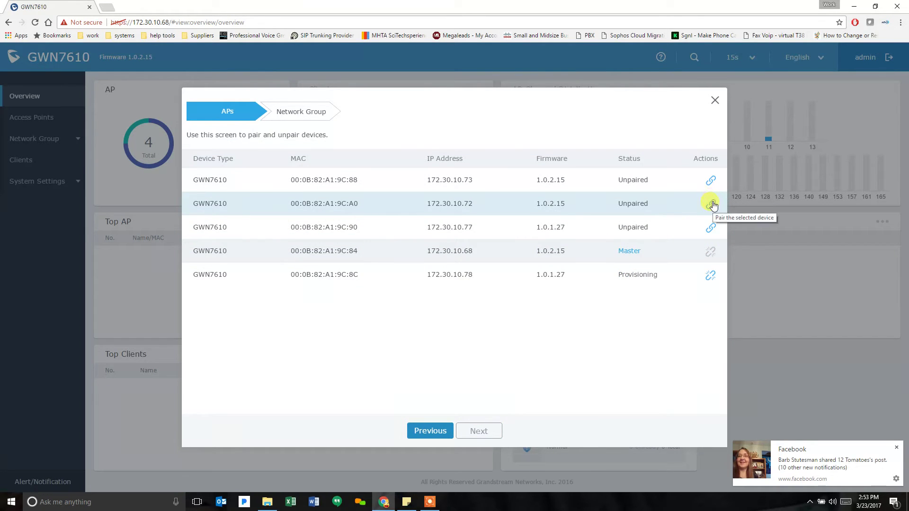
click(713, 204)
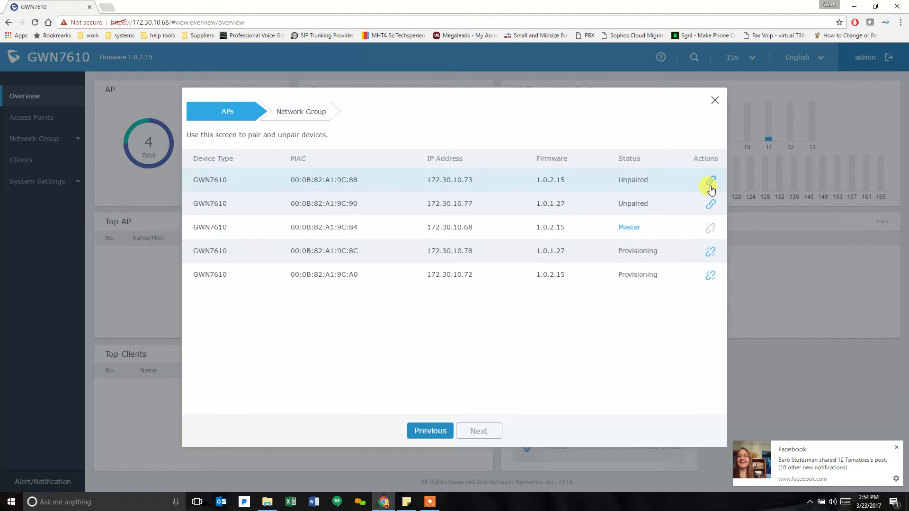
click(710, 182)
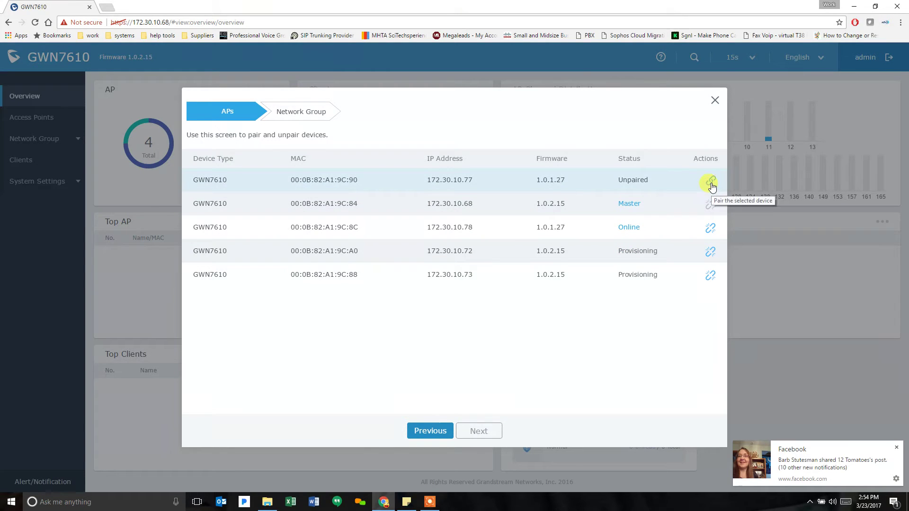
click(711, 183)
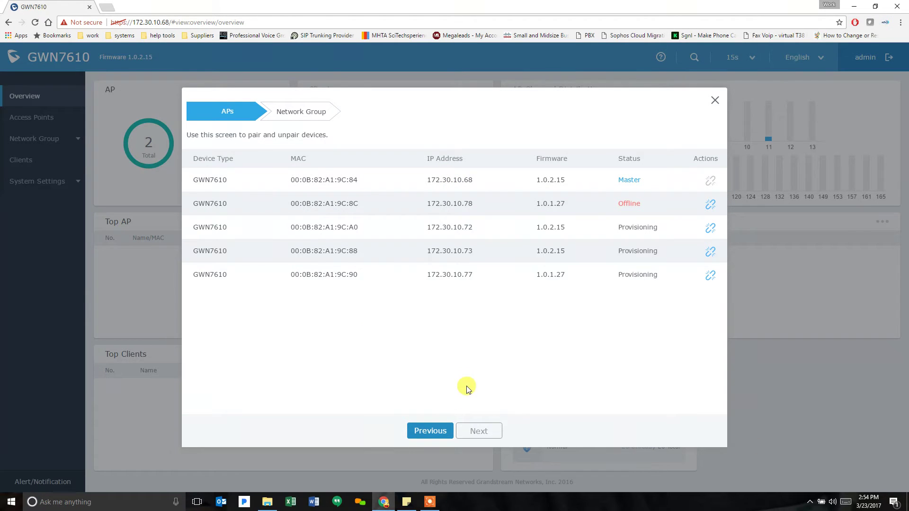
Step: Change the default network group's SSID to Midwest
click(478, 432)
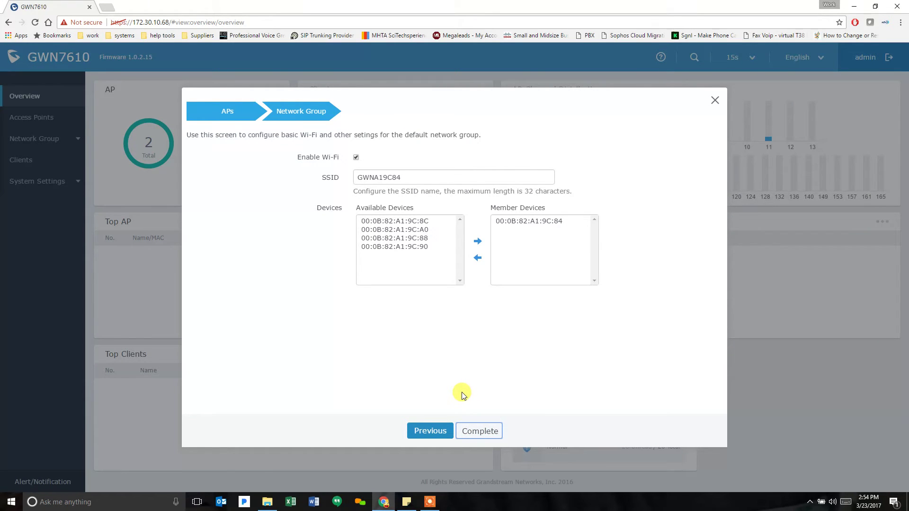
double_click(402, 177)
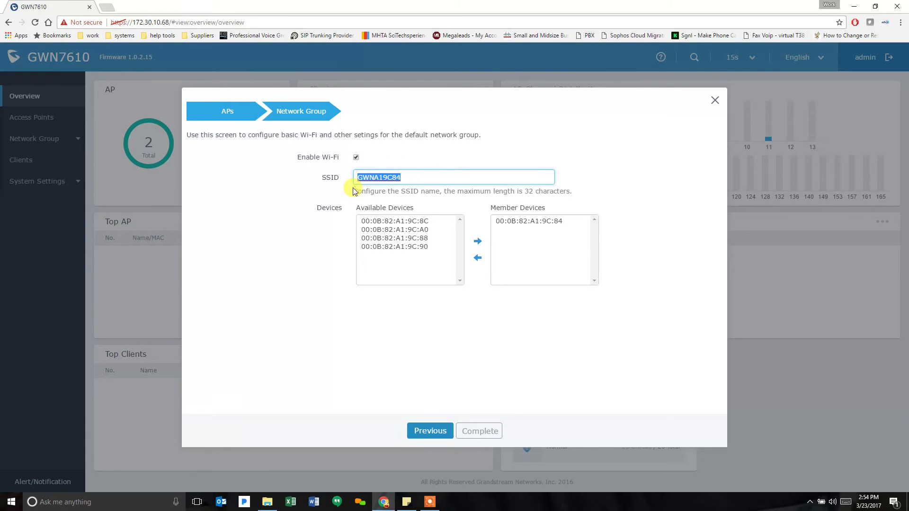
text(Midwest)
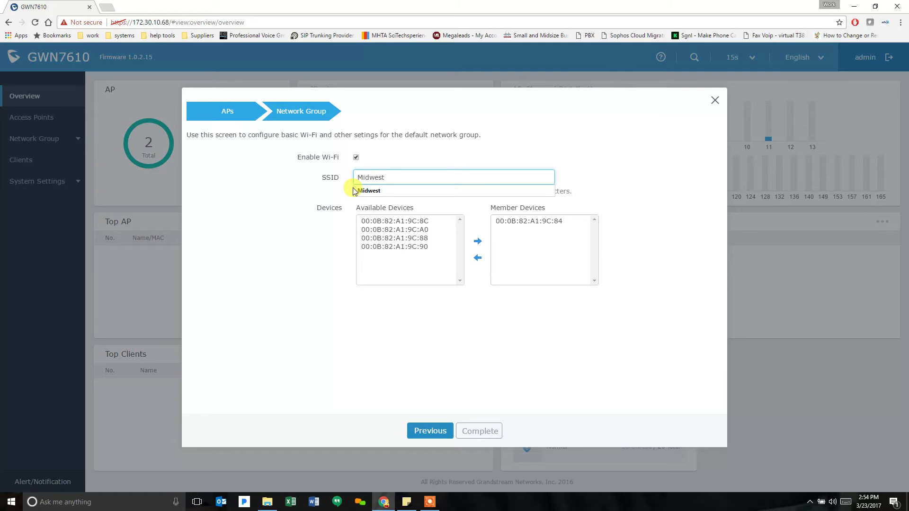
click(369, 191)
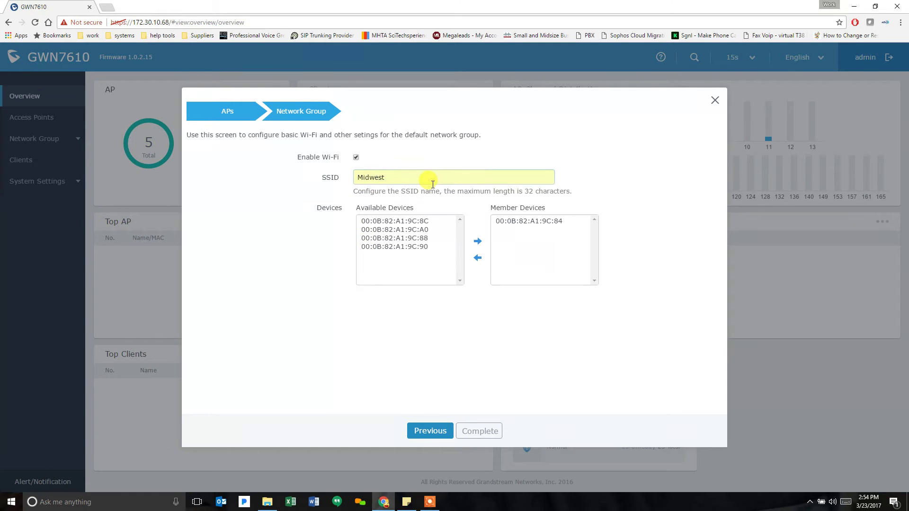
Step: Add all four available APs as group members alongside the master and complete the setup
click(400, 223)
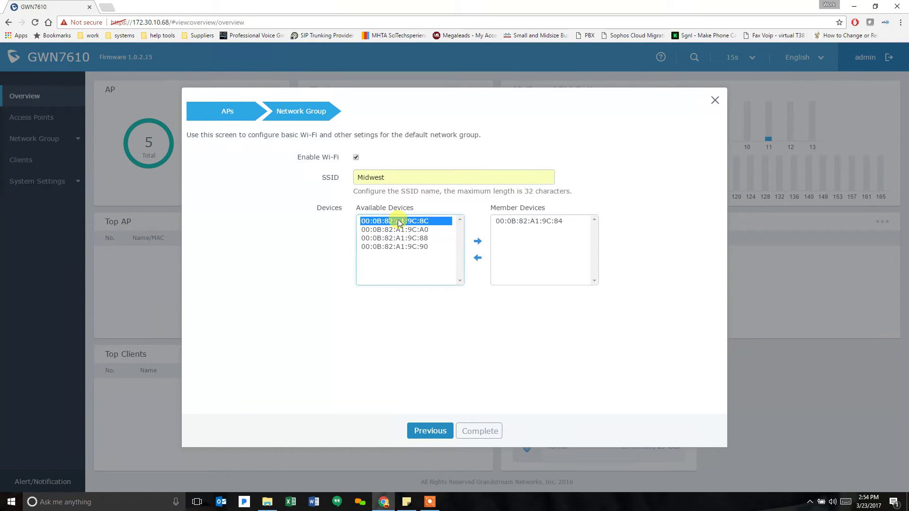
shift+click(400, 247)
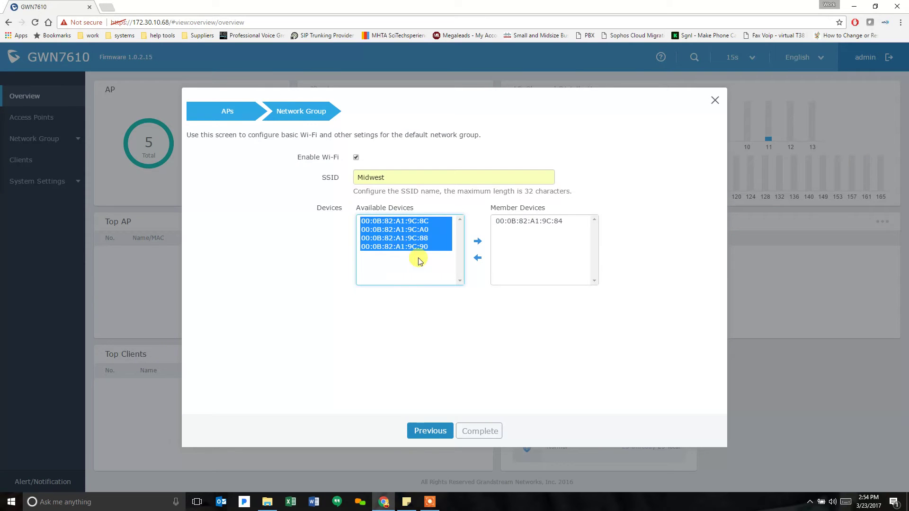
click(478, 242)
click(520, 246)
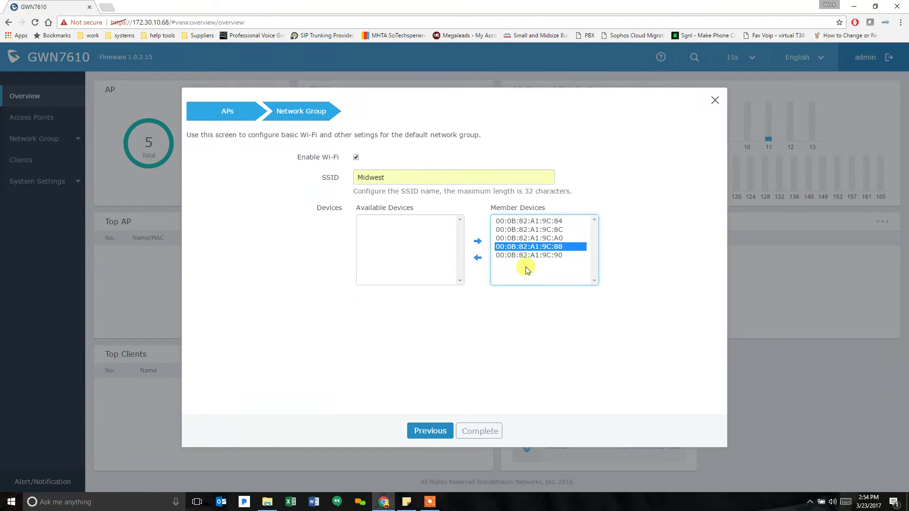
click(529, 255)
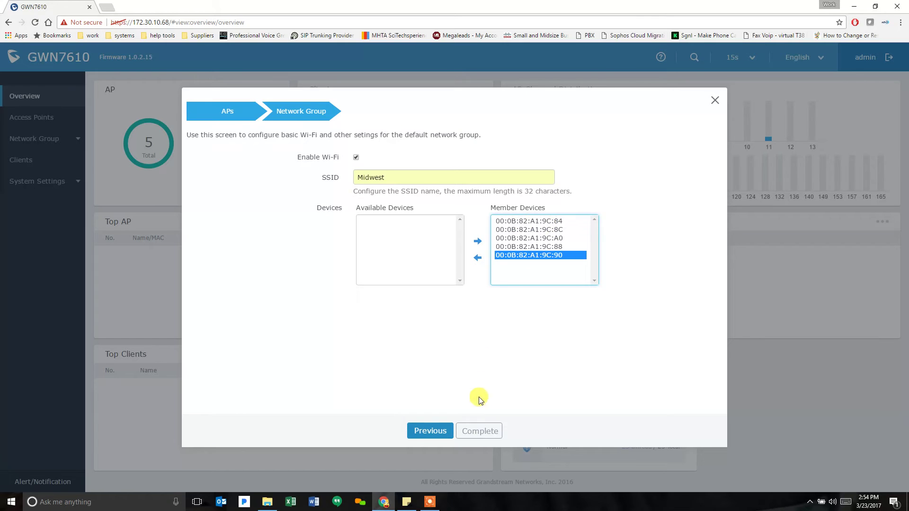
click(475, 432)
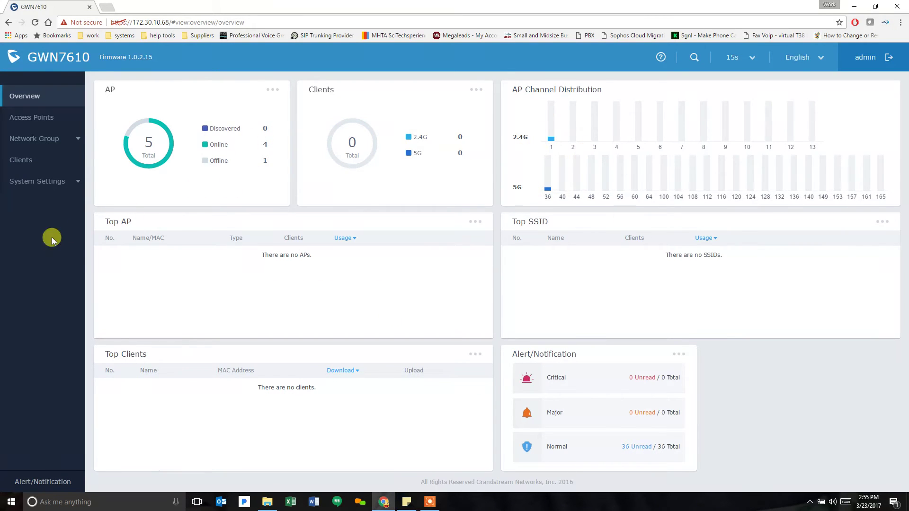
Step: Set the firmware server to firmware.grandstream.com, save and apply, and disable firmware check at boot
click(70, 184)
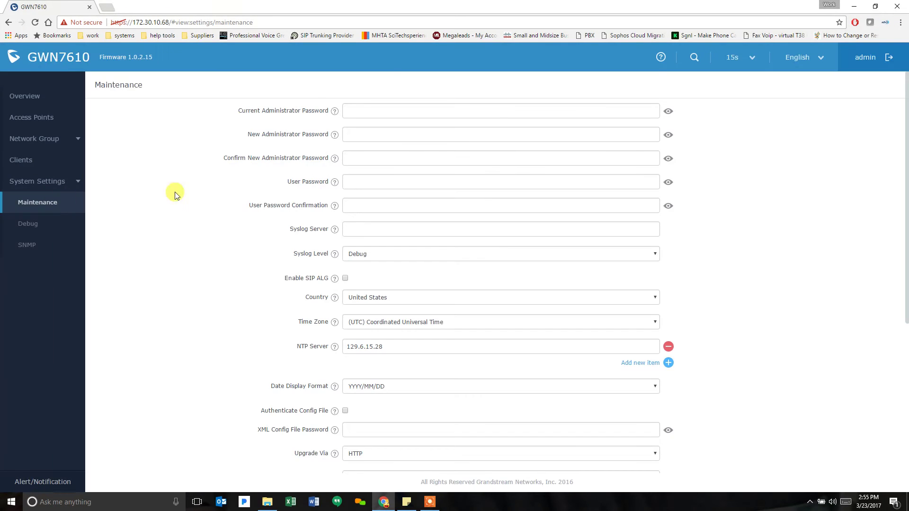
scroll(290, 180, down, 4)
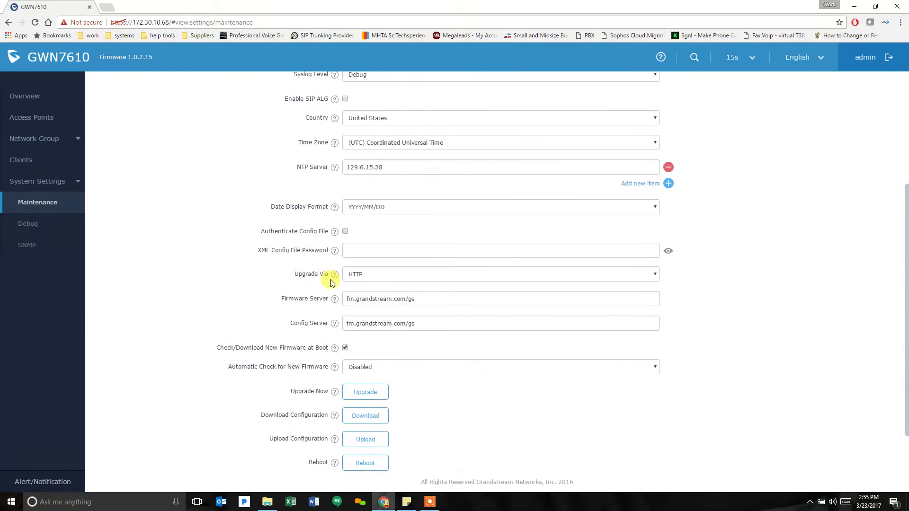
drag(415, 298, 335, 299)
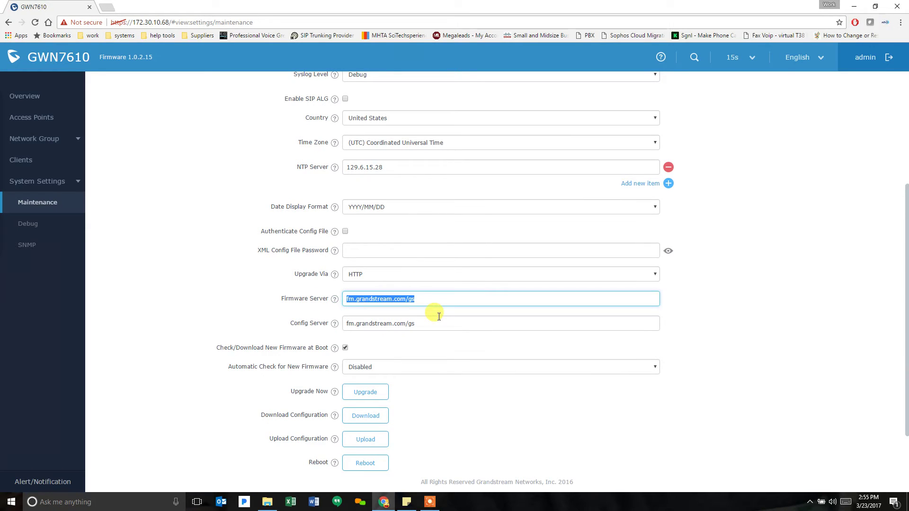
text(firmwar)
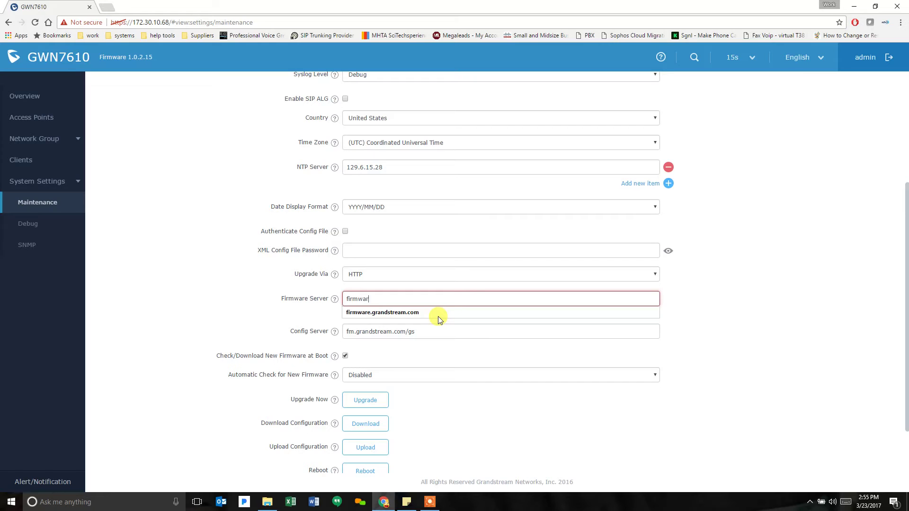
key(Down)
click(439, 314)
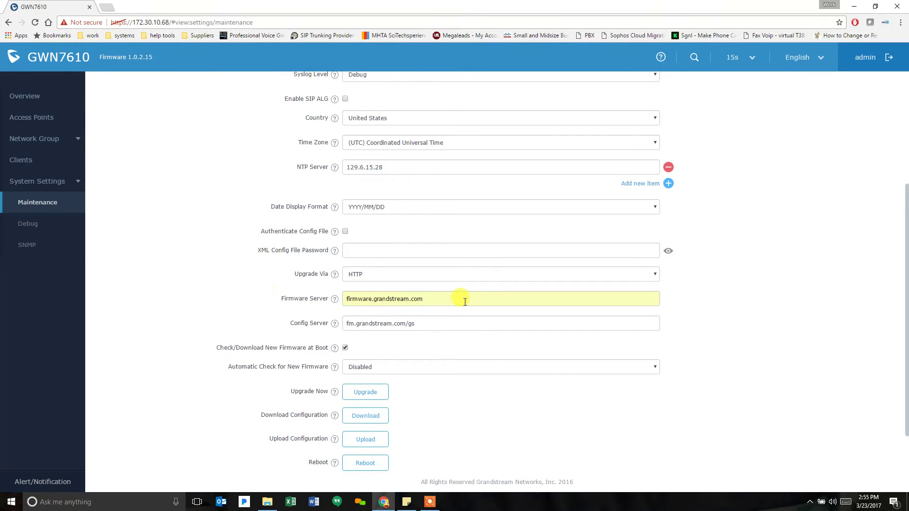
scroll(462, 302, down, 2)
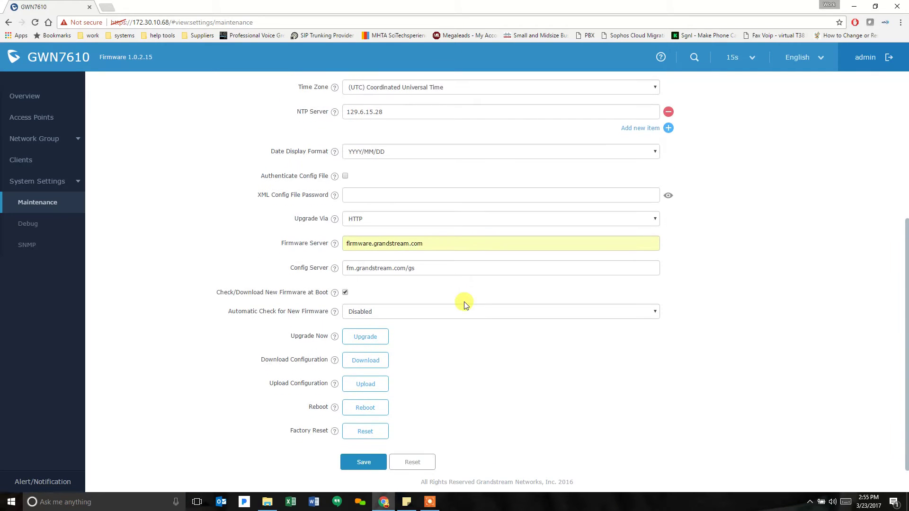
click(364, 460)
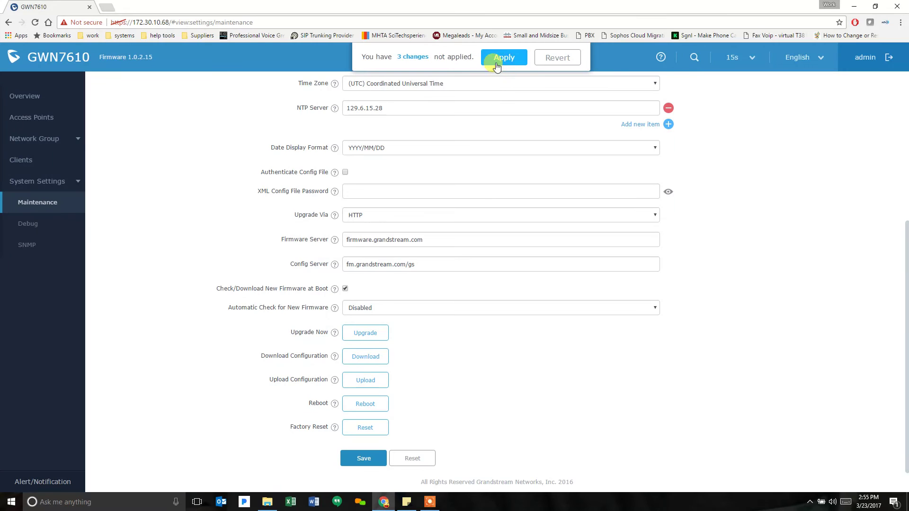
click(499, 63)
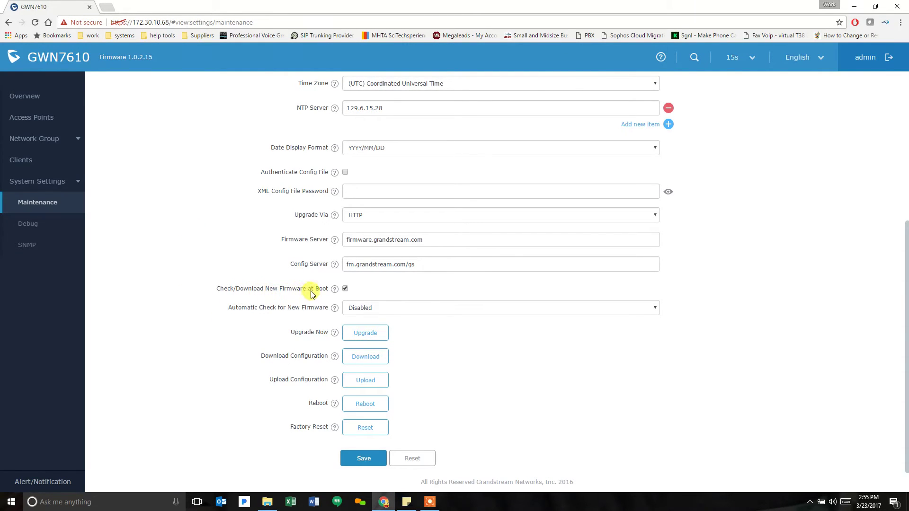
click(345, 290)
click(345, 290)
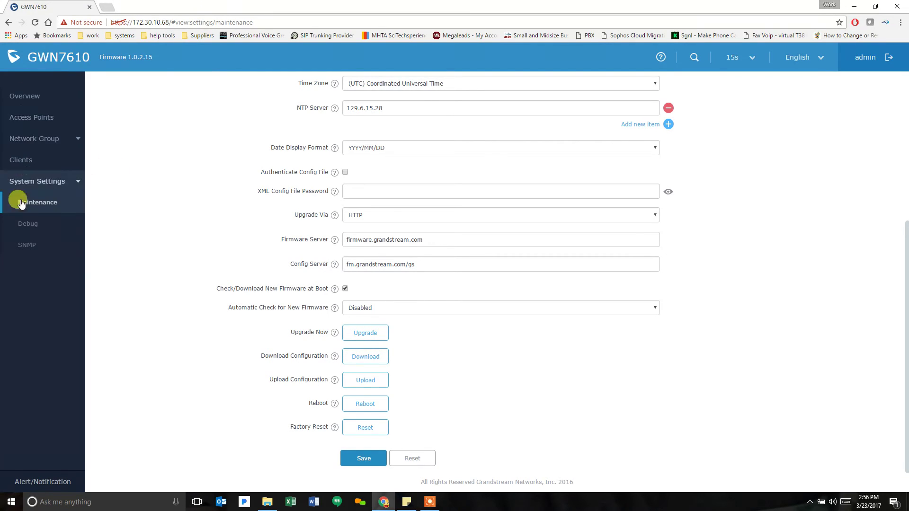
Step: Return to the Overview and open the full Alert/Notification log
click(37, 103)
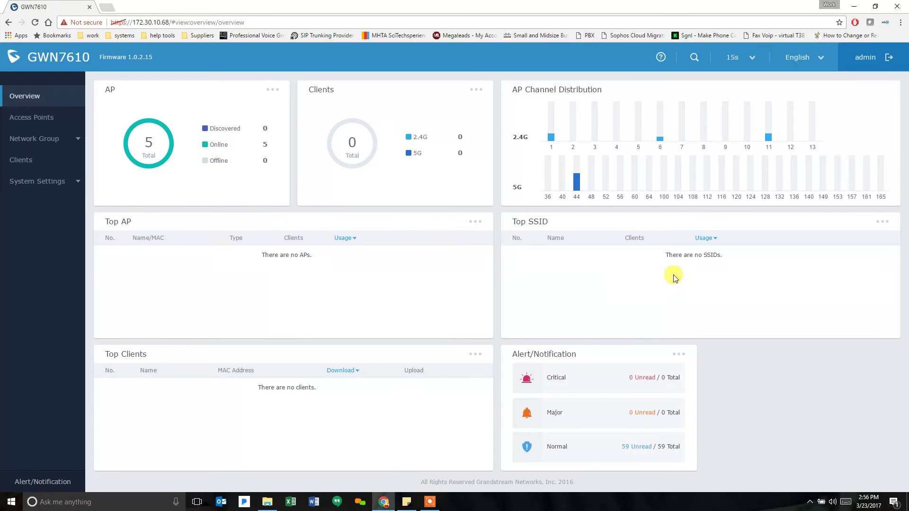
click(679, 355)
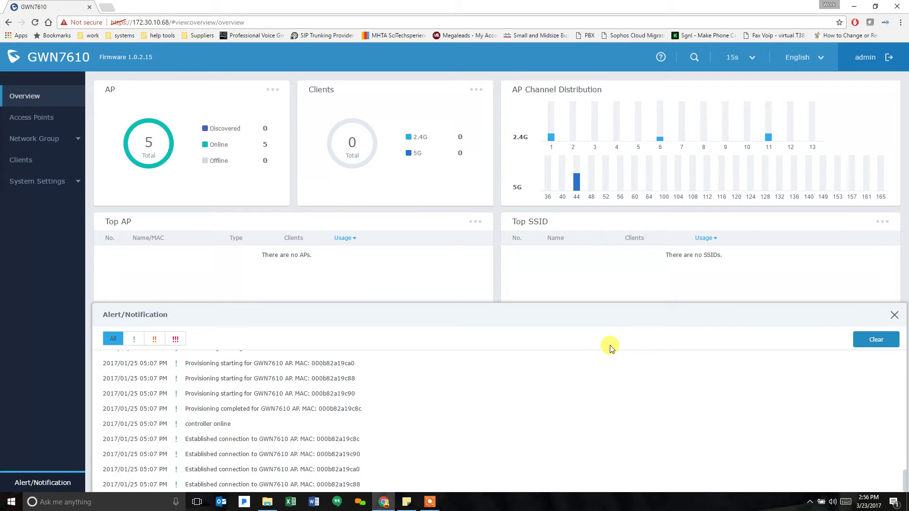
Step: Close the alert log and review the Access Points list for each AP's firmware version
click(894, 314)
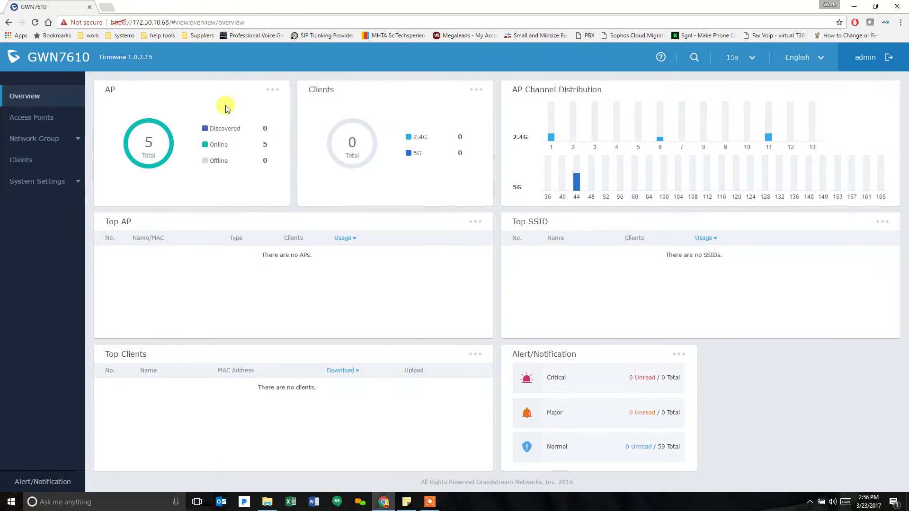
click(271, 89)
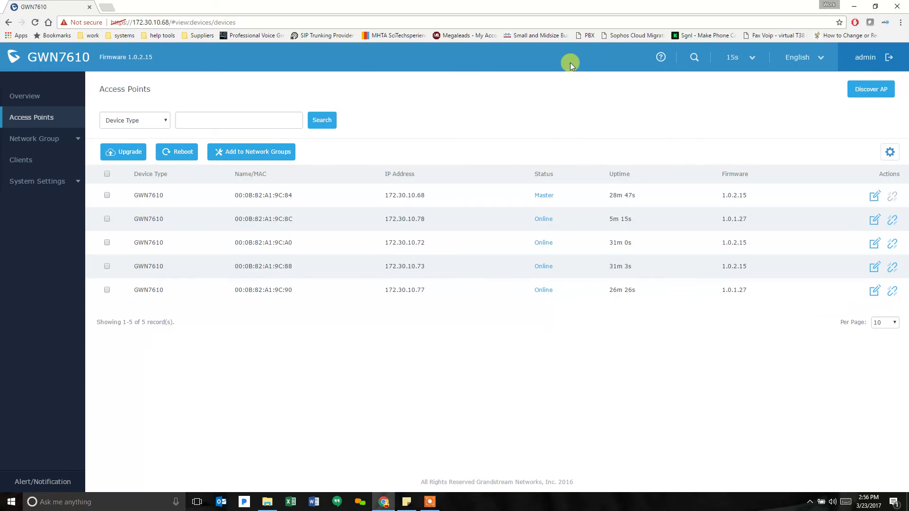
click(40, 97)
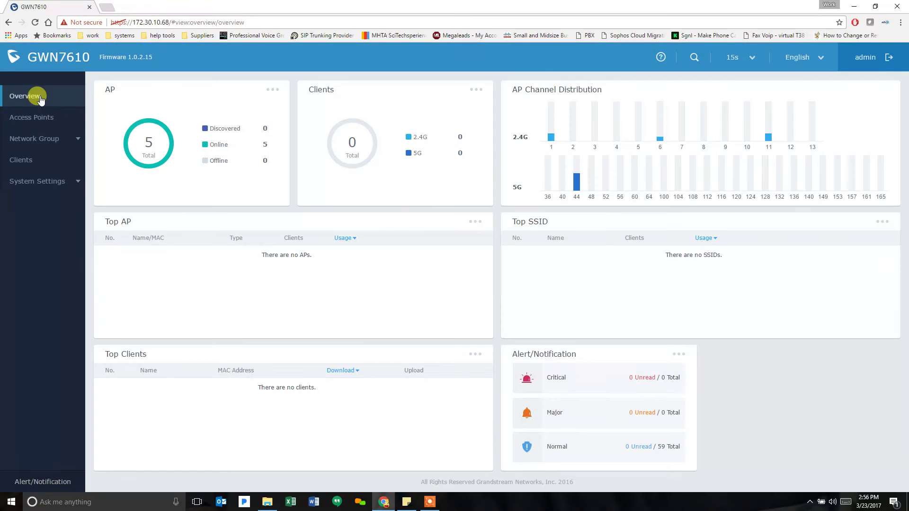
click(20, 121)
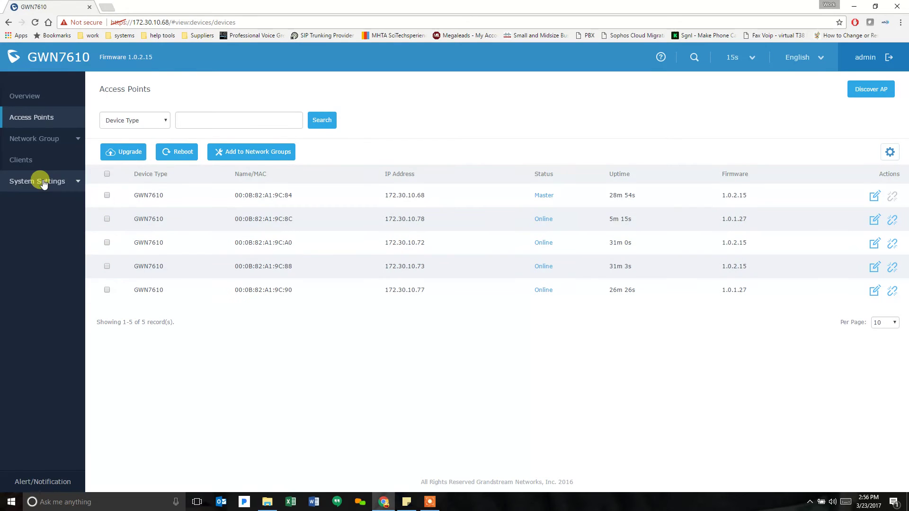
Step: Browse Network Group, cancelling a new group, then Additional SSID, and finally the empty Clients page
click(42, 147)
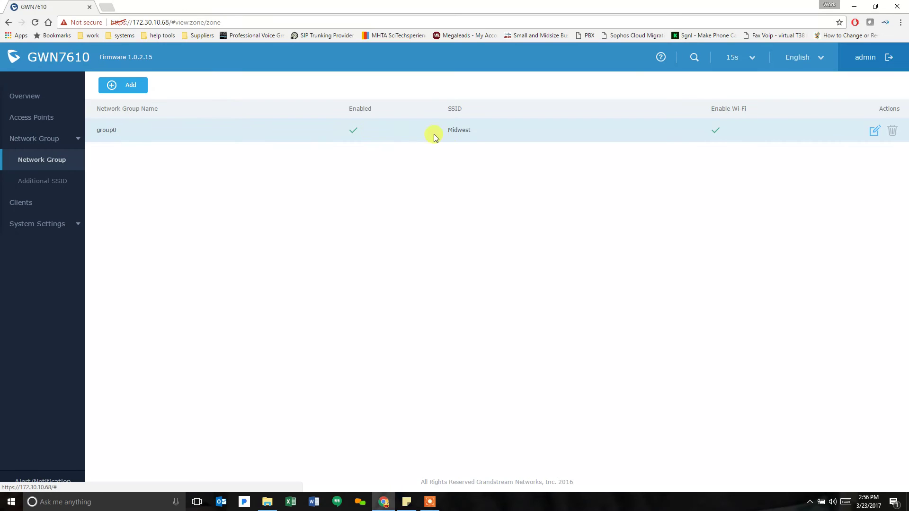
click(127, 92)
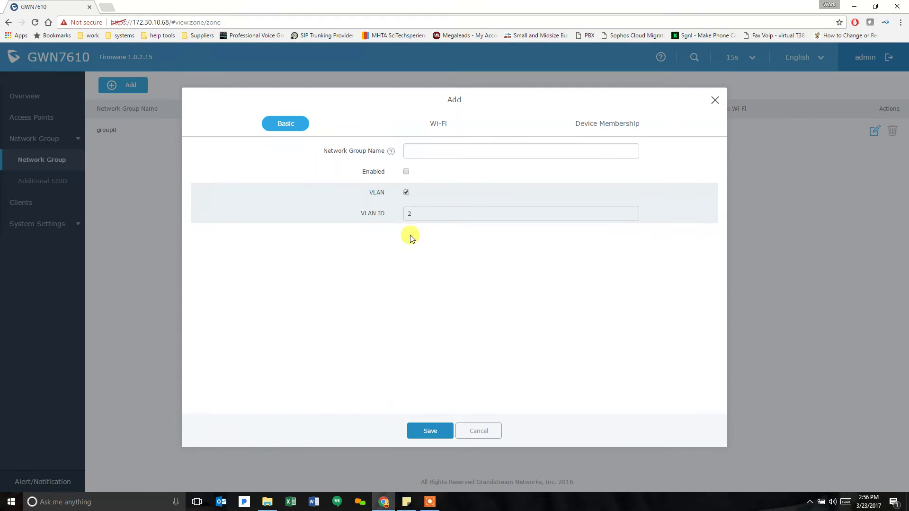
click(480, 431)
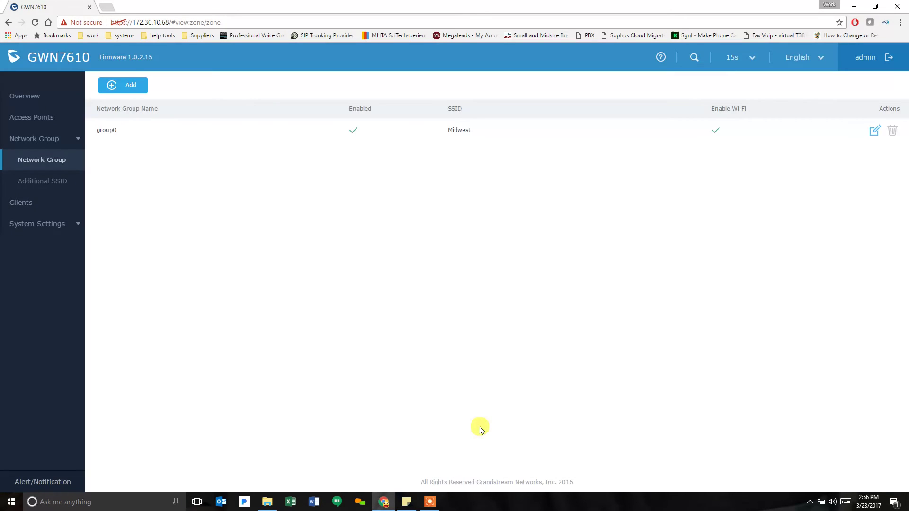
click(46, 184)
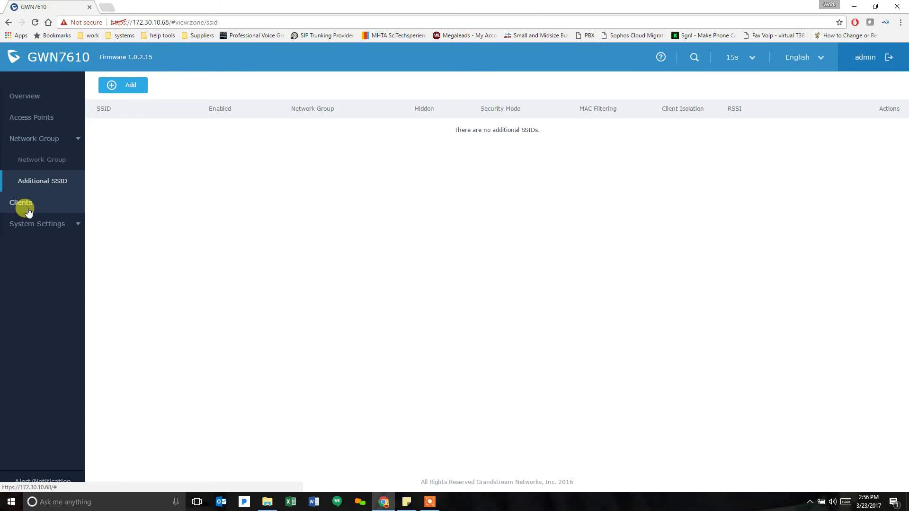
click(26, 208)
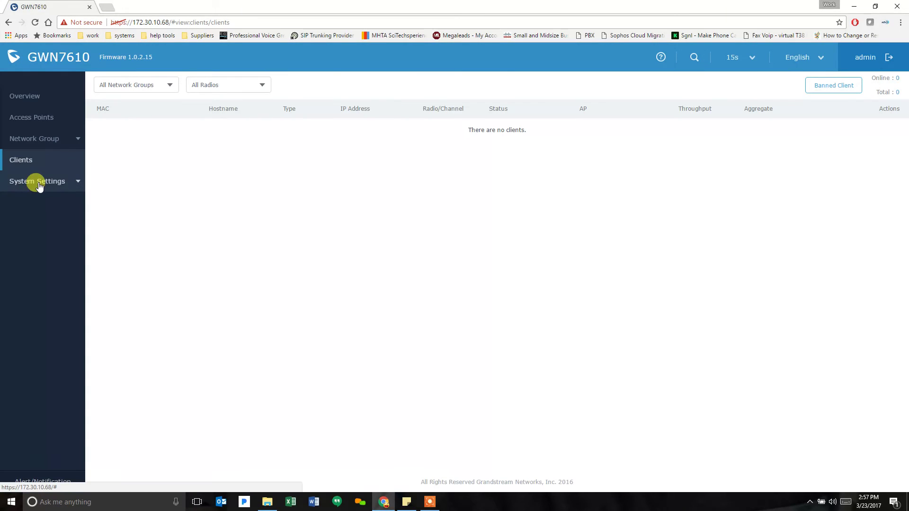
Step: On the Maintenance page, leave Automatic Check for New Firmware Disabled, with check-at-boot still ticked
click(76, 187)
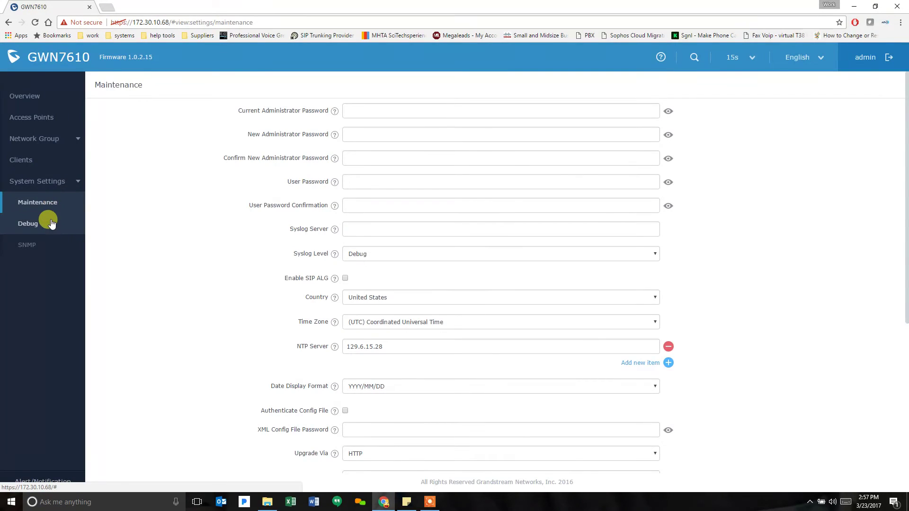
scroll(197, 225, down, 4)
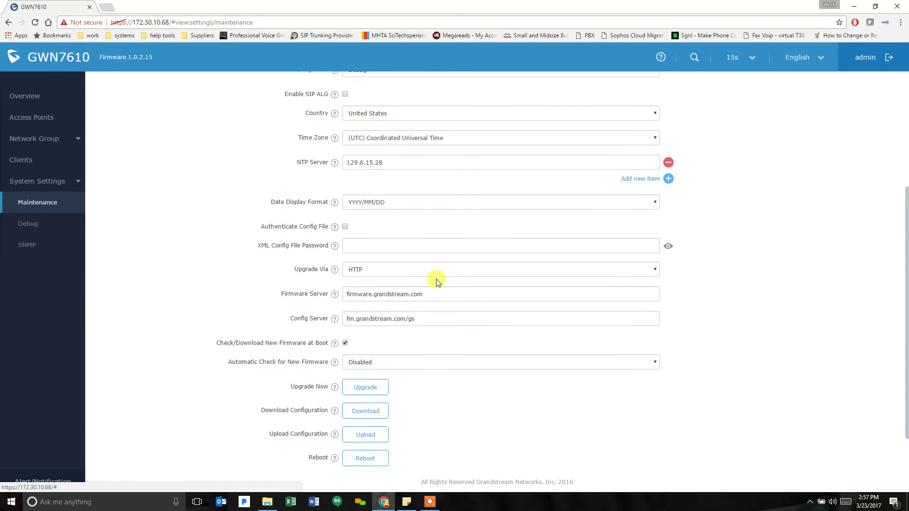
click(374, 363)
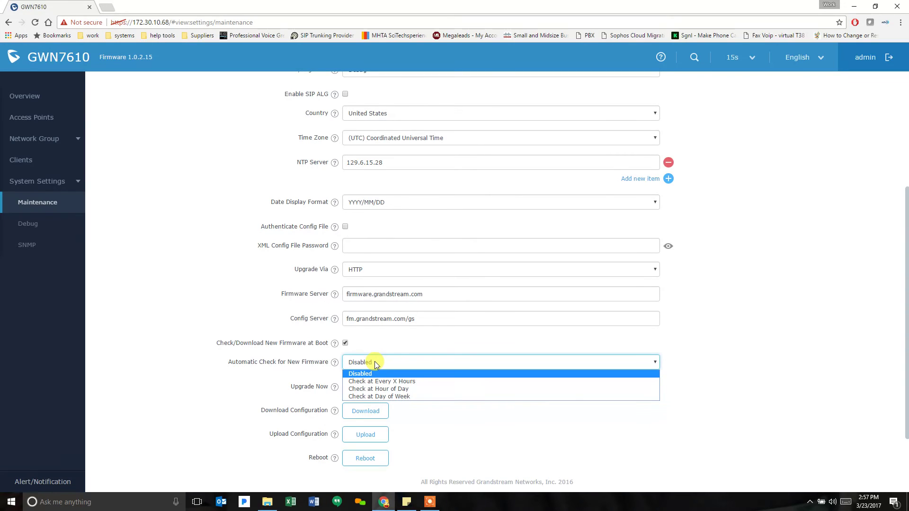
click(374, 362)
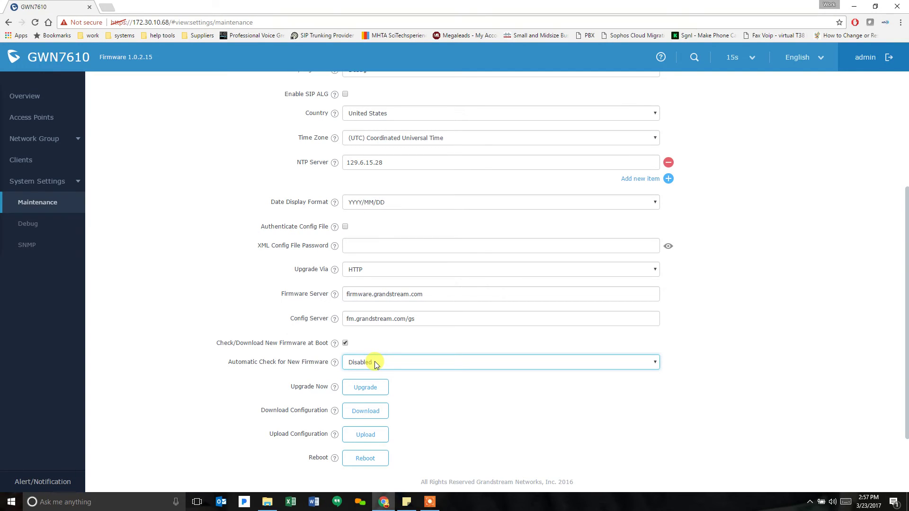
click(374, 362)
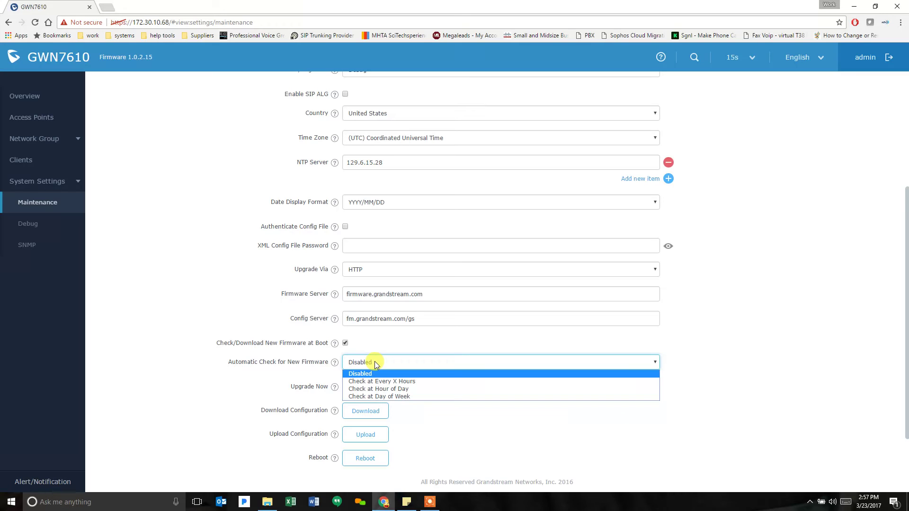
click(374, 362)
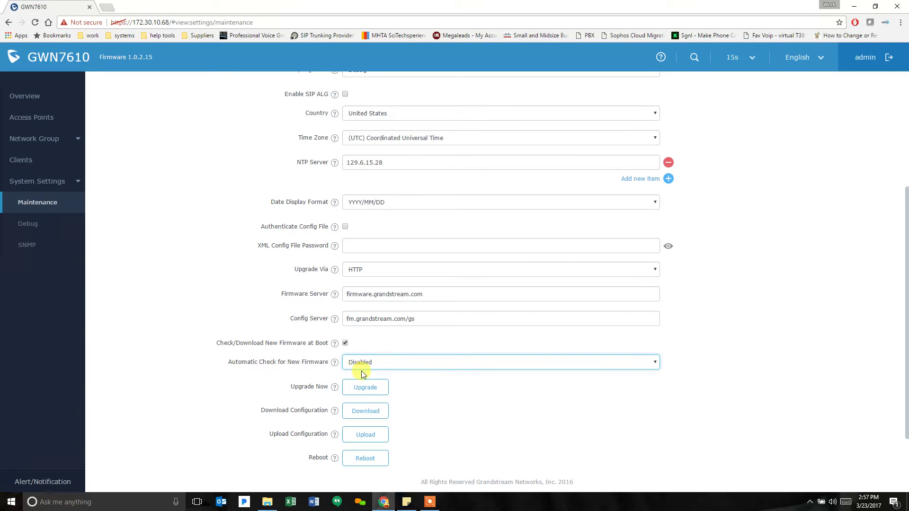
Step: Upgrade the access points at 172.30.10.78 and 172.30.10.77 from 1.0.1.27 to firmware 1.0.2.15
click(31, 118)
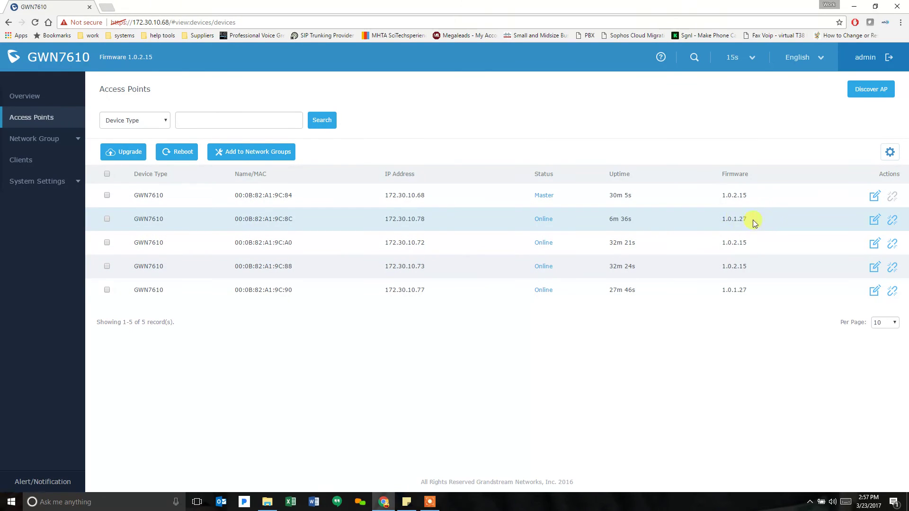
double_click(722, 221)
click(107, 219)
click(122, 155)
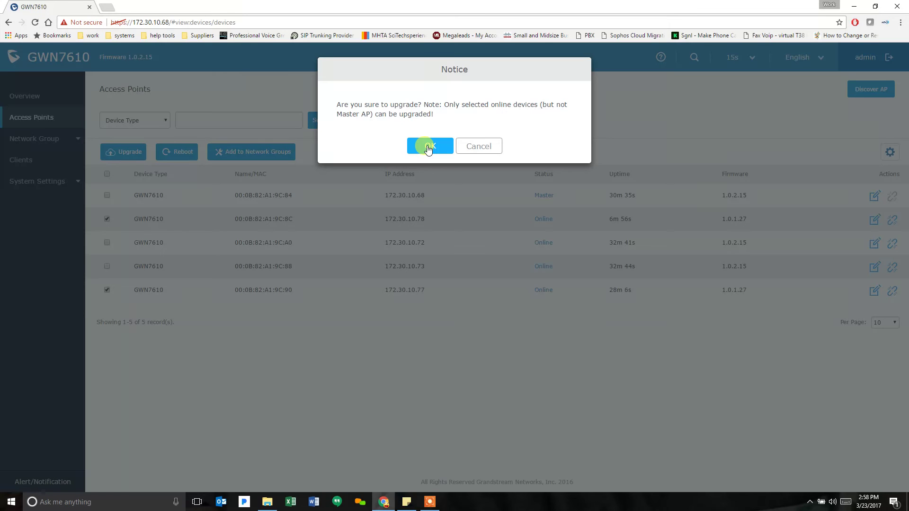
click(429, 147)
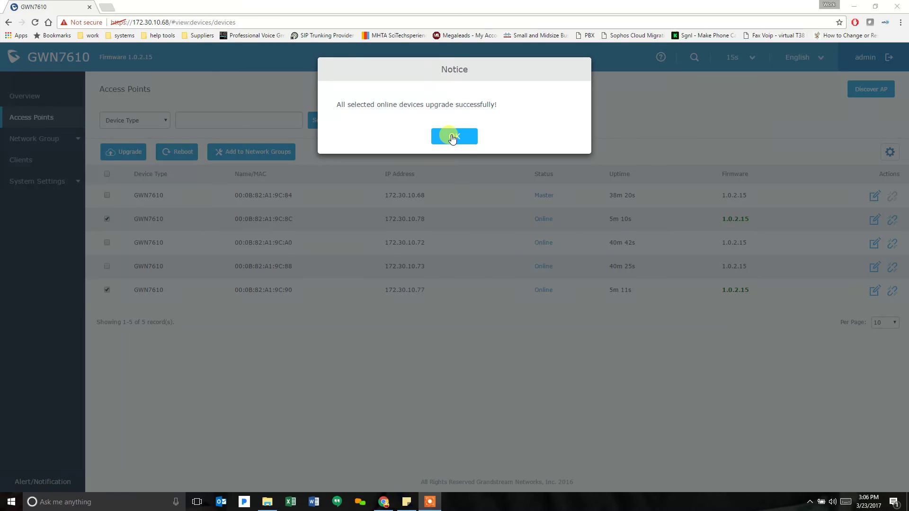
click(453, 138)
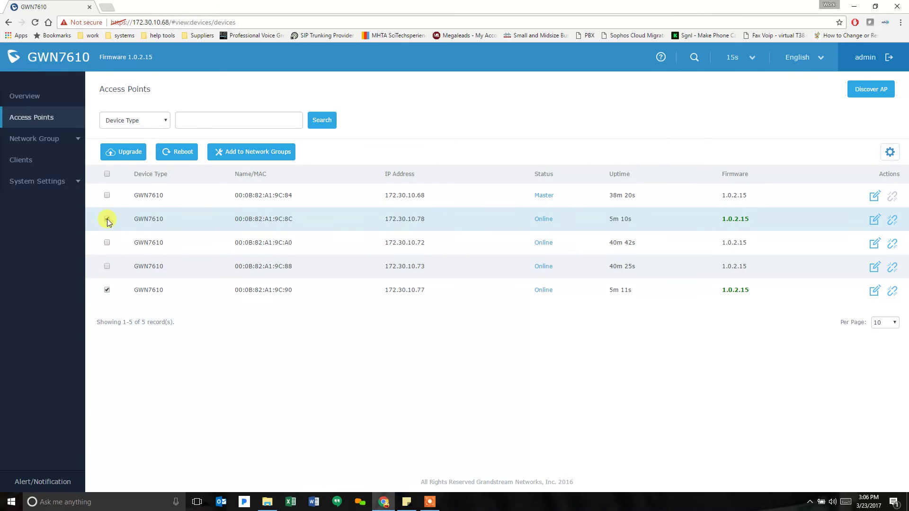
Step: Deselect the 172.30.10.77 access point and run Discover AP, which finds no new devices
click(107, 290)
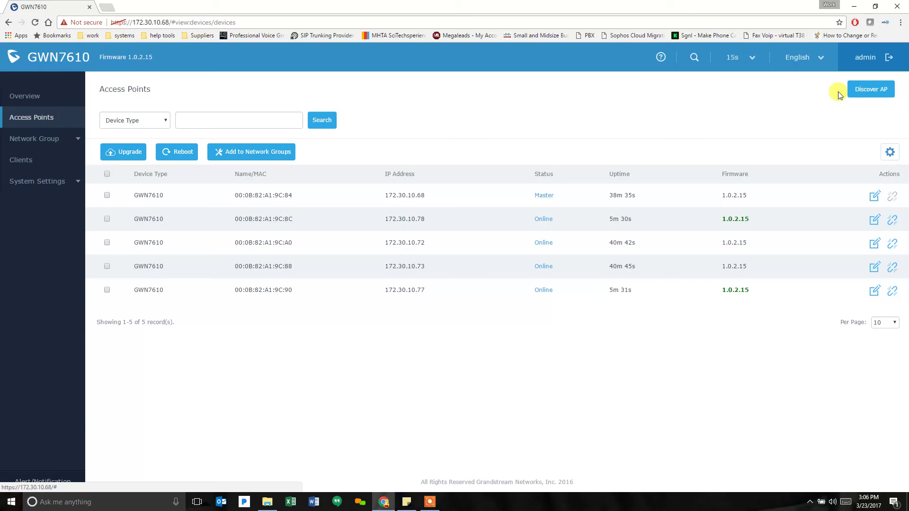
click(866, 90)
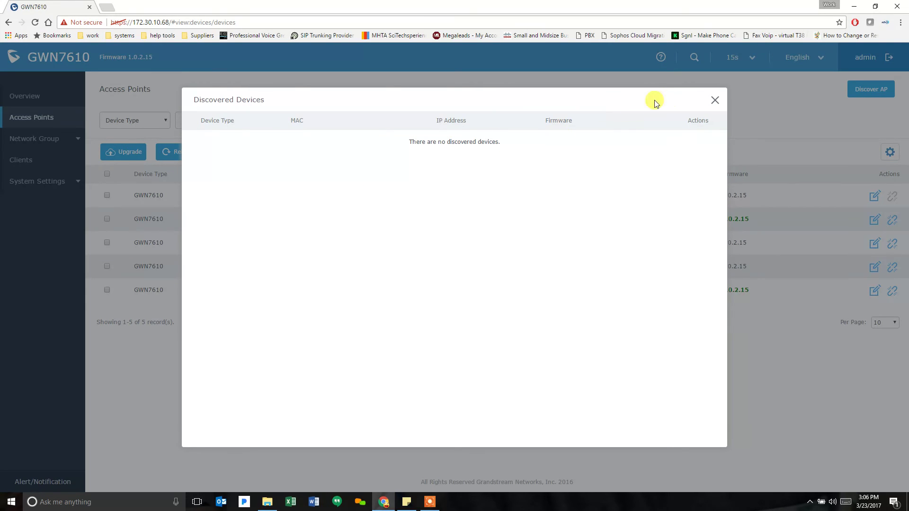
click(715, 100)
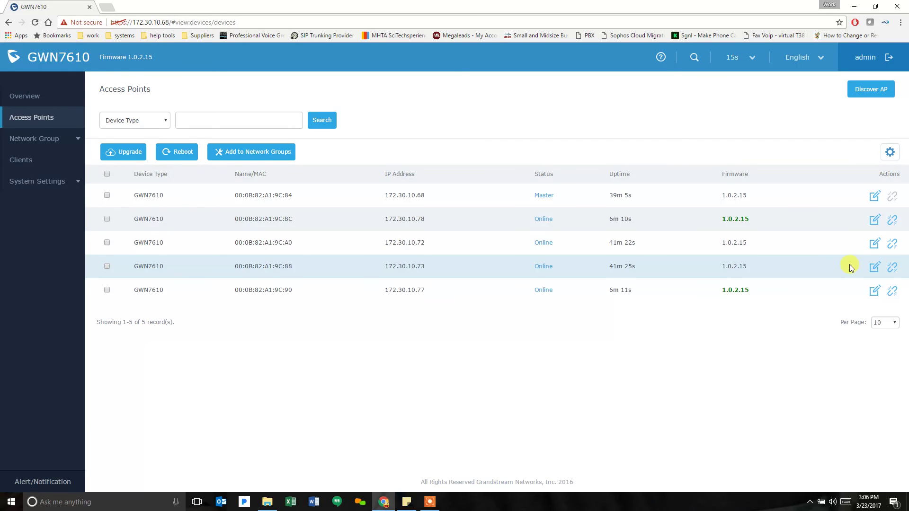
click(874, 268)
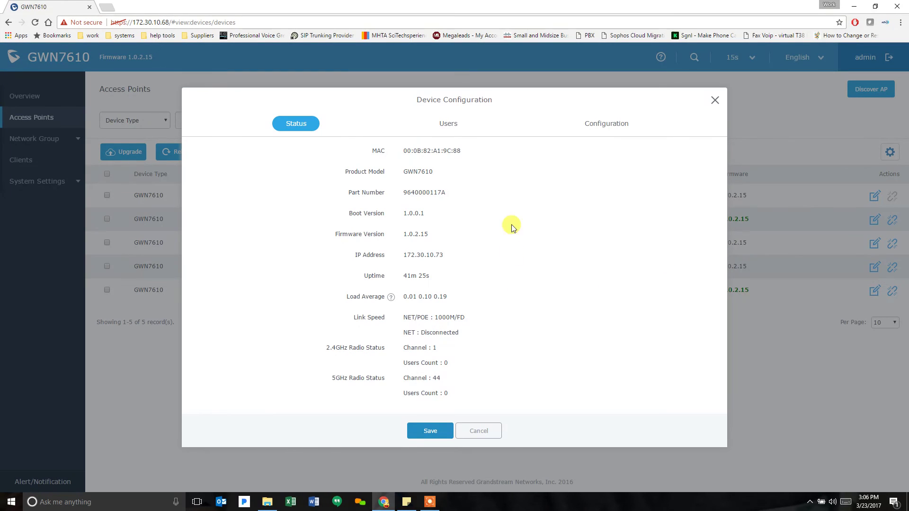
click(590, 125)
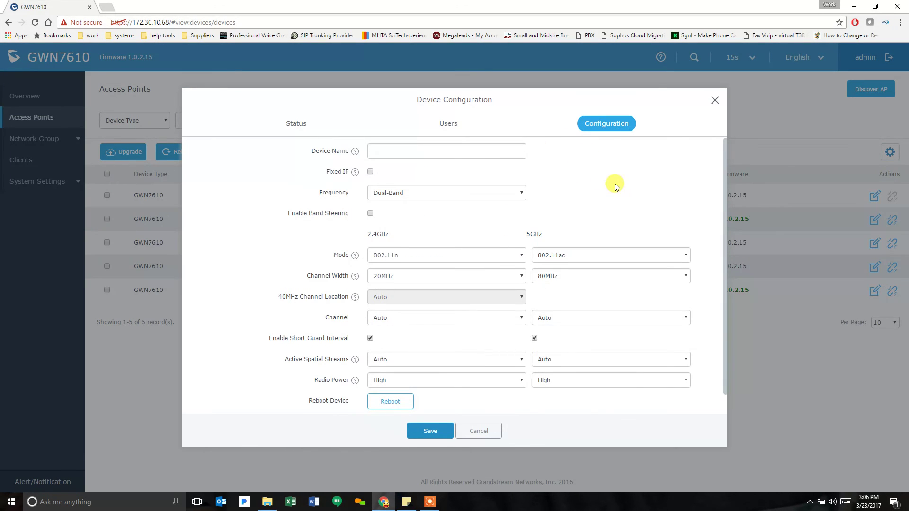
scroll(614, 185, down, 1)
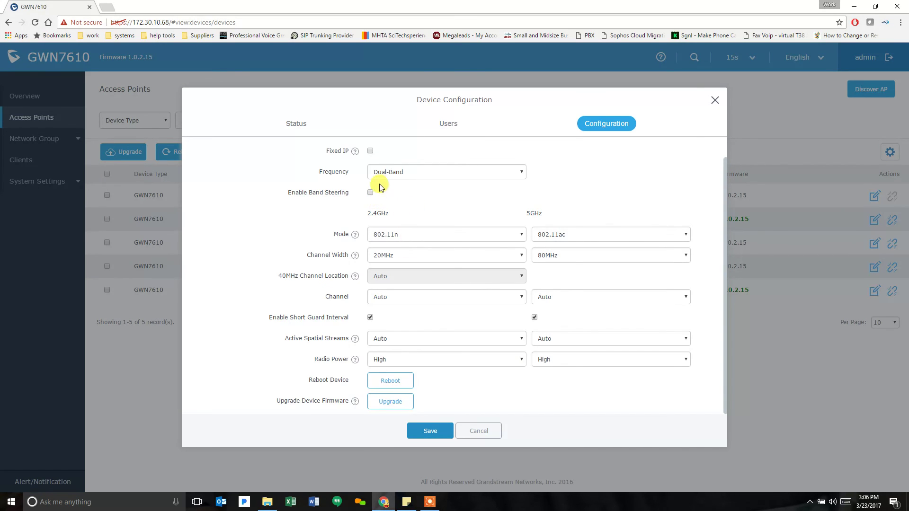
mouse_move(355, 153)
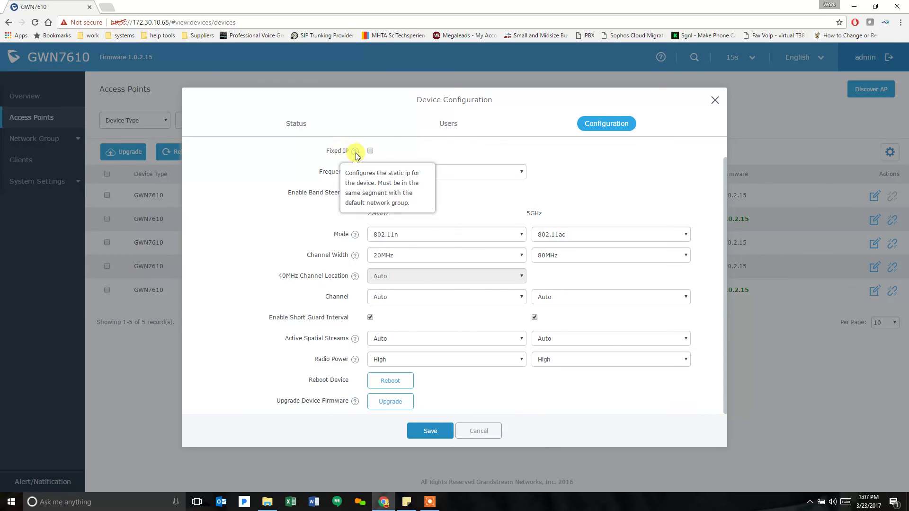
click(458, 123)
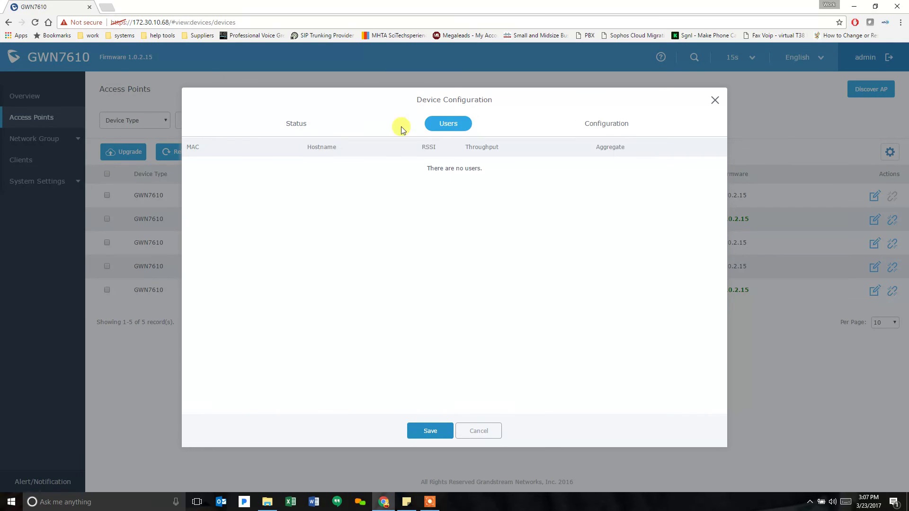
click(306, 127)
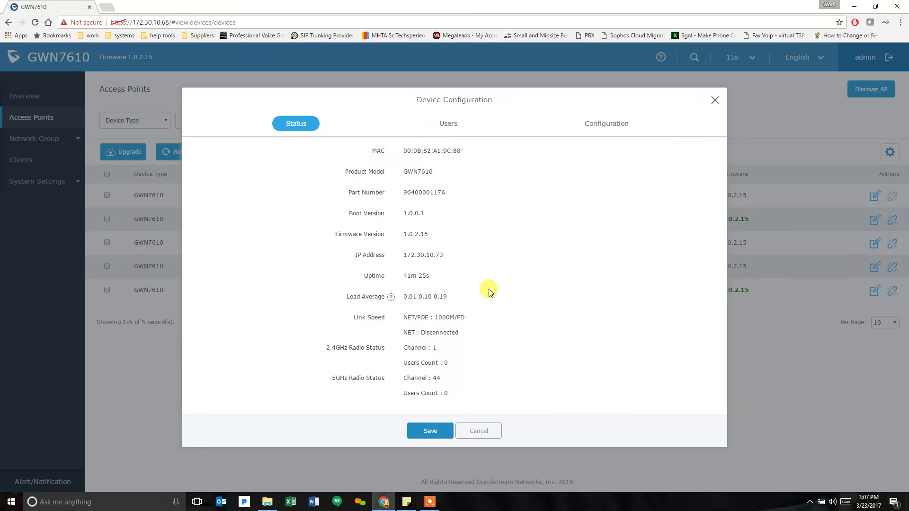
click(478, 431)
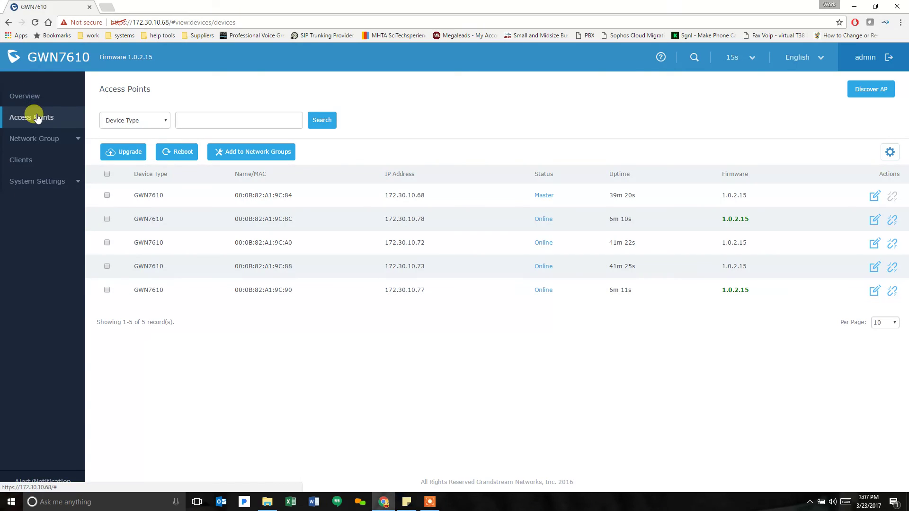
Step: Review group0's Midwest SSID settings and its five member access points, then close the editor
click(24, 137)
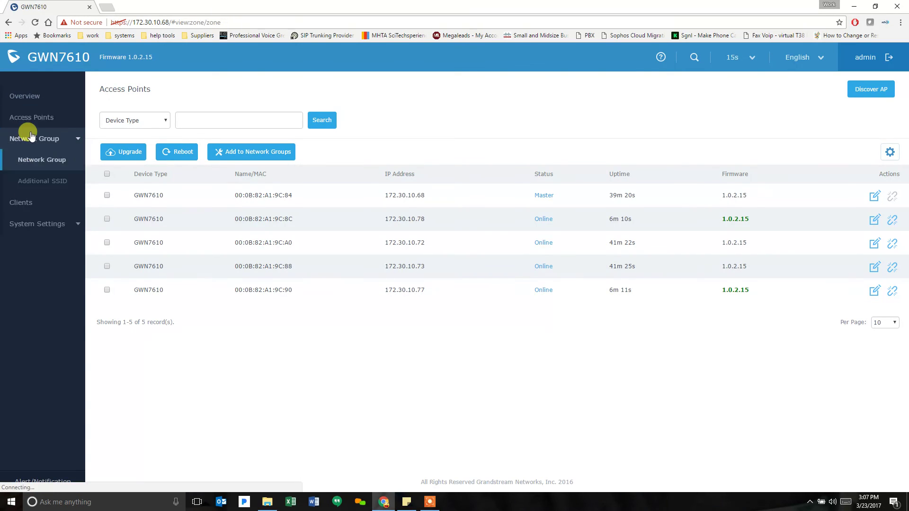
click(28, 160)
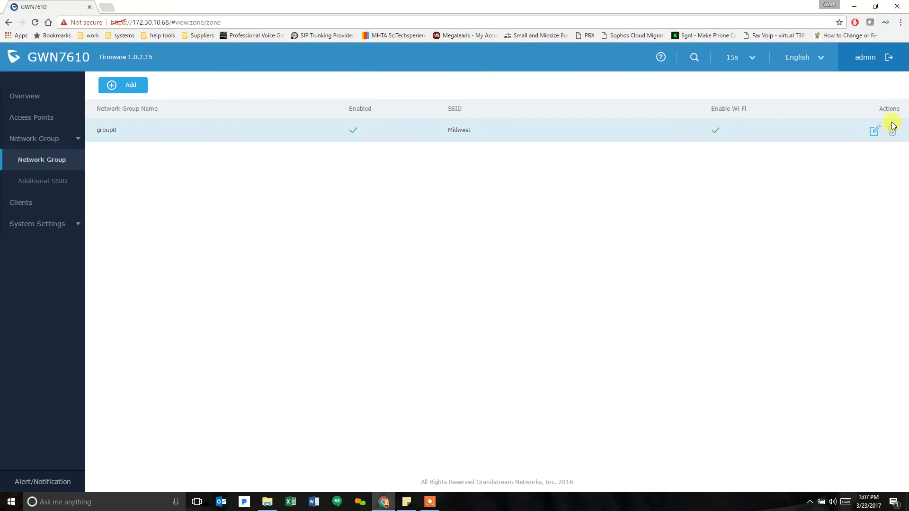
click(875, 133)
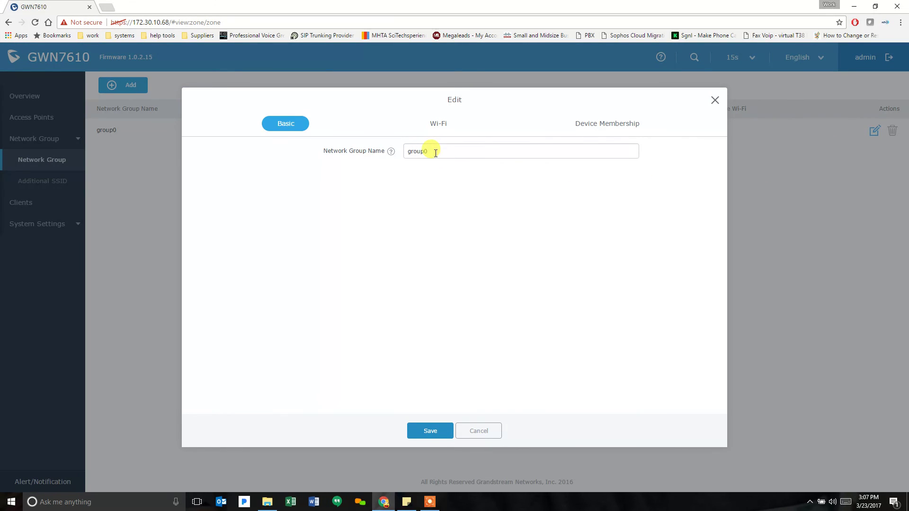
click(450, 123)
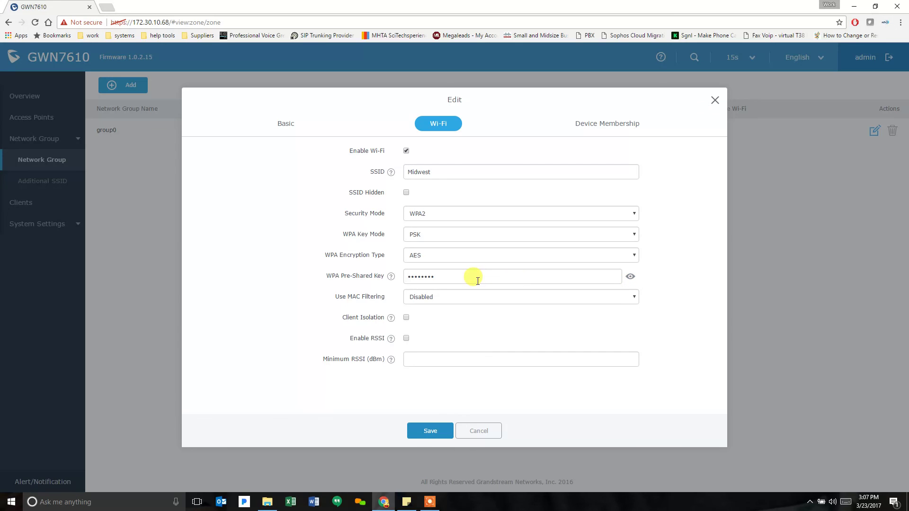
click(609, 131)
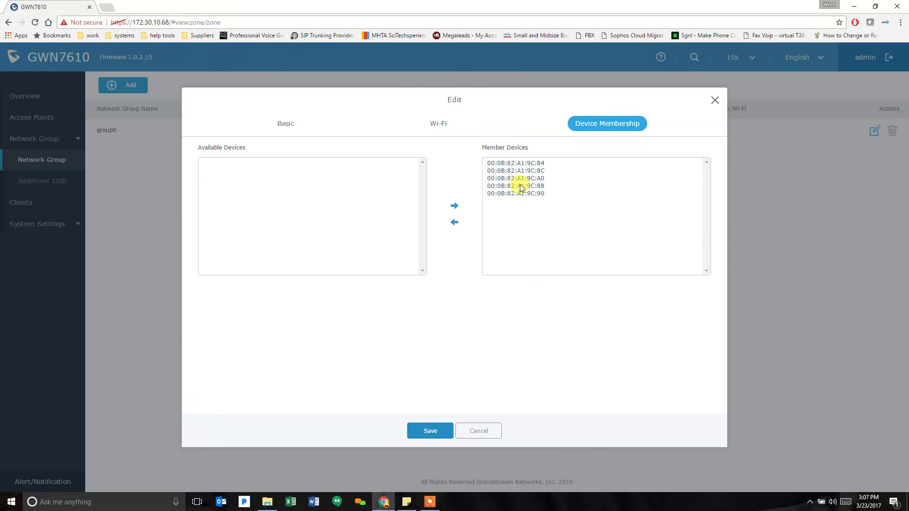
click(480, 431)
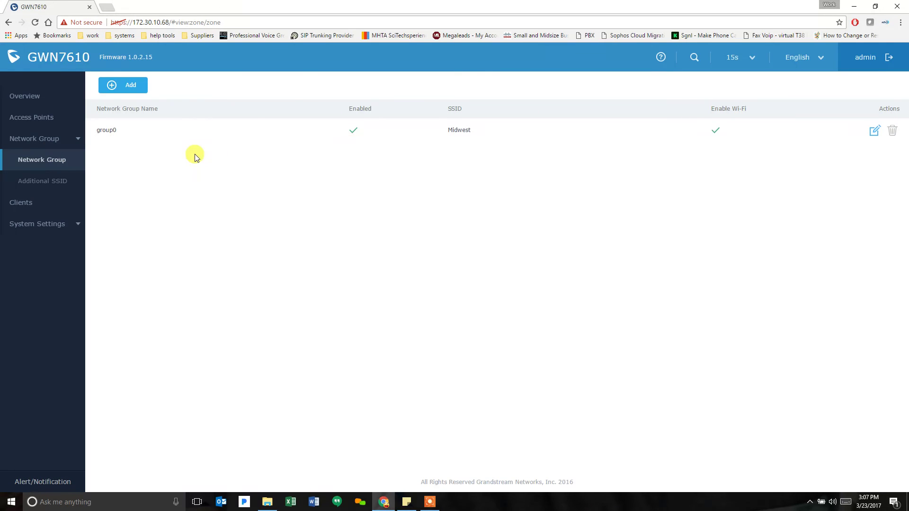
click(811, 502)
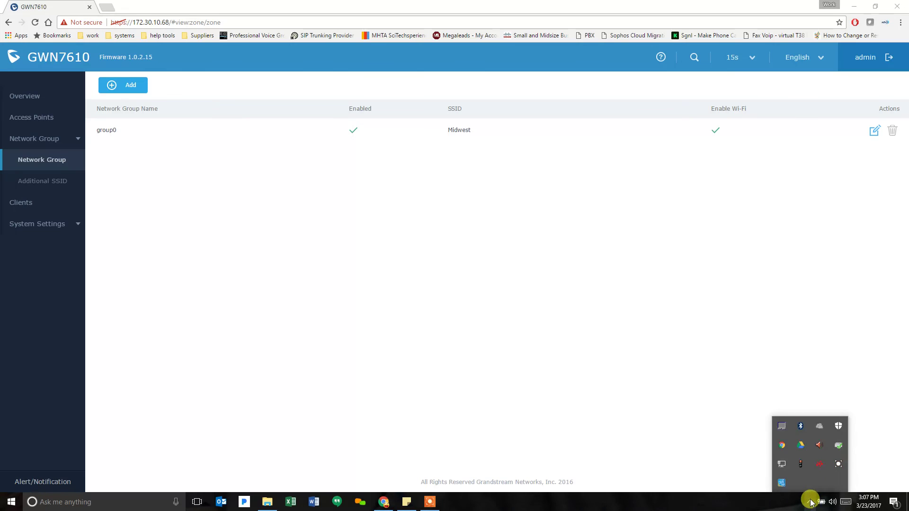
click(780, 466)
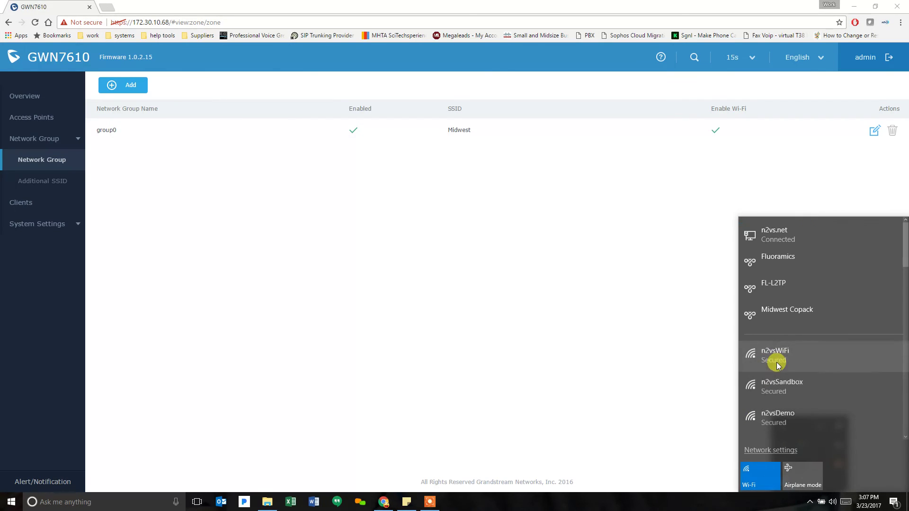
scroll(793, 354, down, 10)
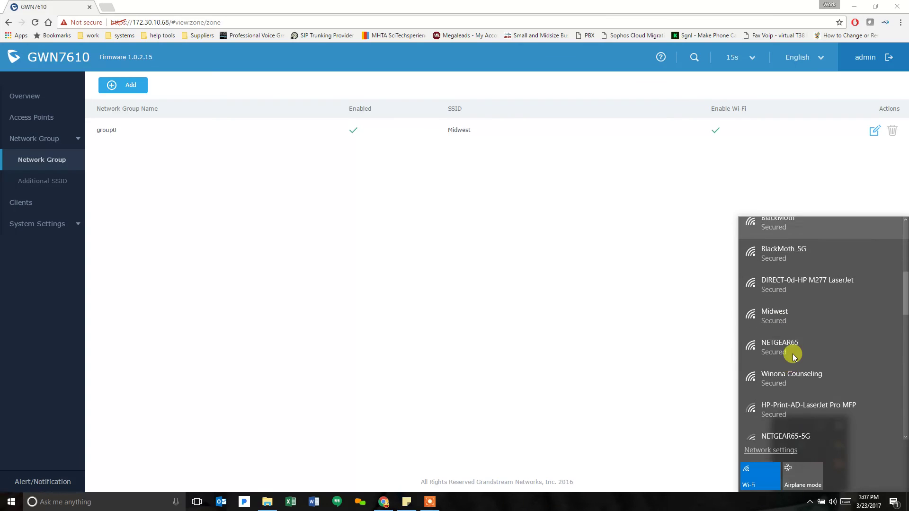
click(624, 313)
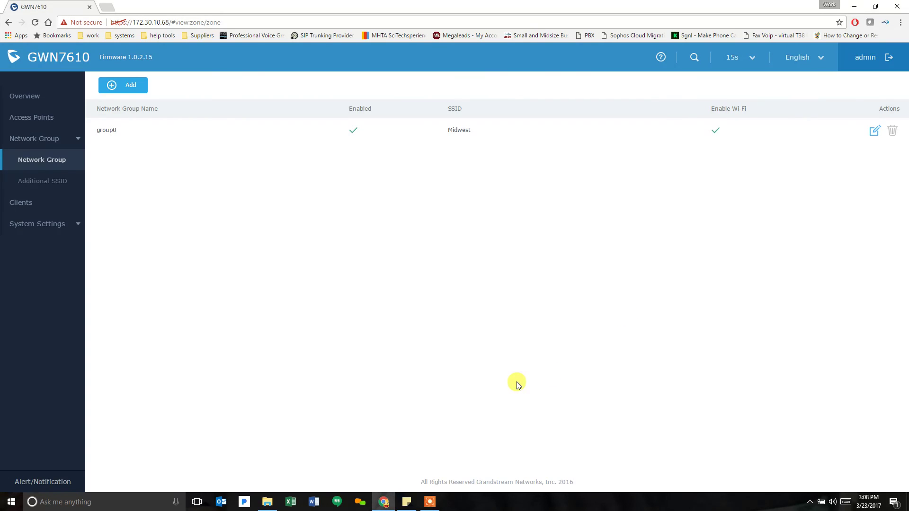